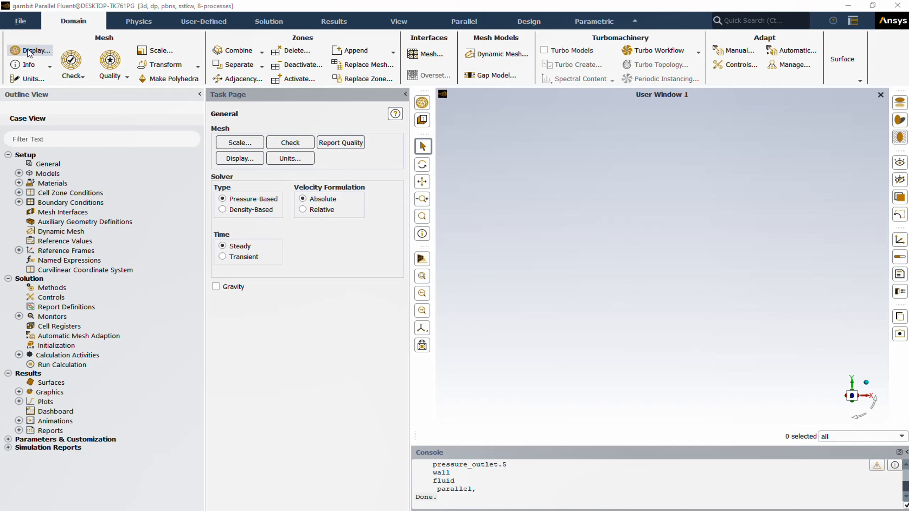
pyautogui.moveTo(382, 251); pyautogui.dragTo(319, 205)
pyautogui.keyDown('ctrl'); pyautogui.click(301, 269); pyautogui.keyUp('ctrl')
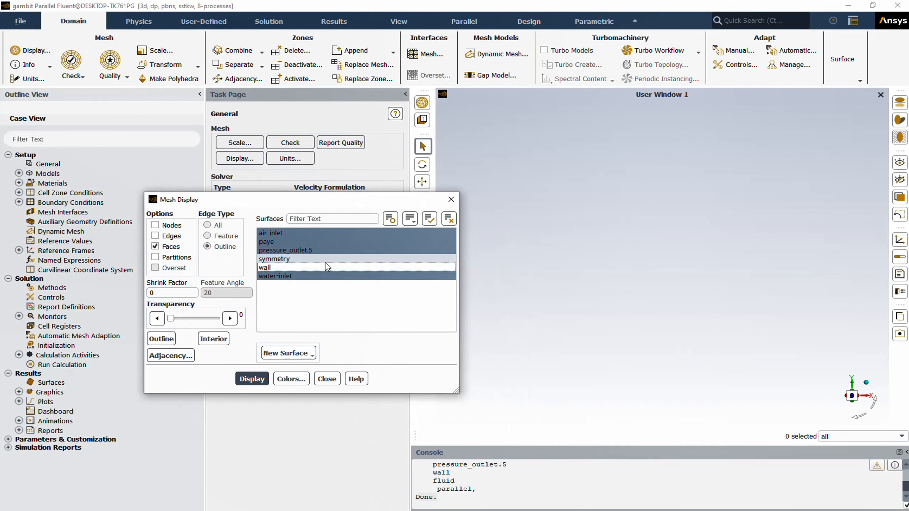
pyautogui.keyDown('ctrl'); pyautogui.click(318, 252); pyautogui.keyUp('ctrl')
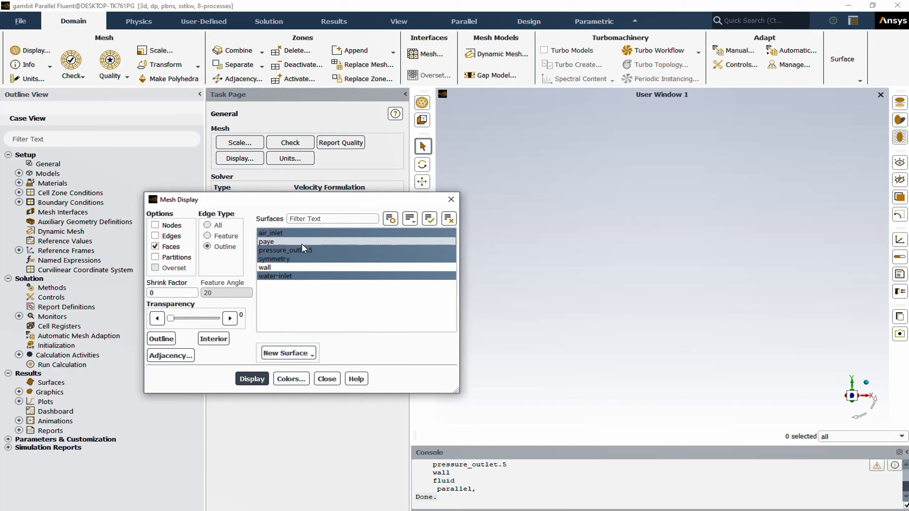
pyautogui.keyDown('ctrl'); pyautogui.click(288, 243); pyautogui.keyUp('ctrl')
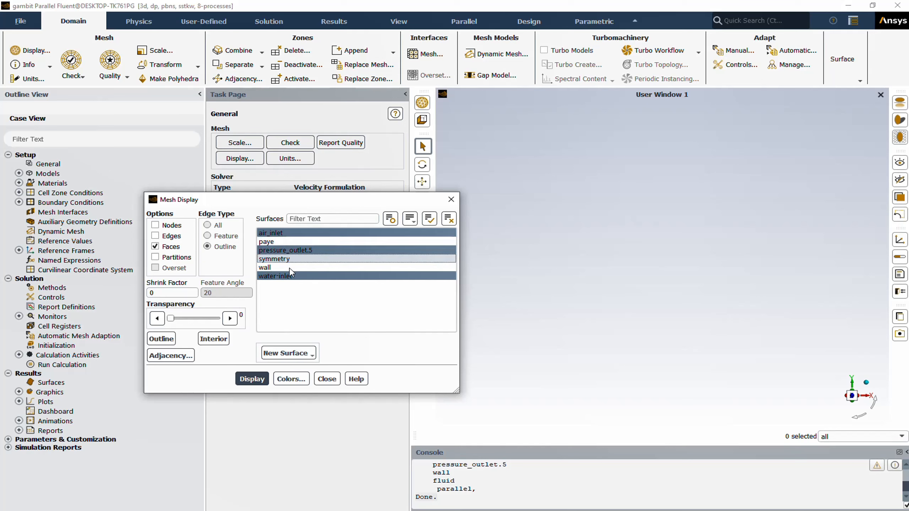
pyautogui.click(449, 219)
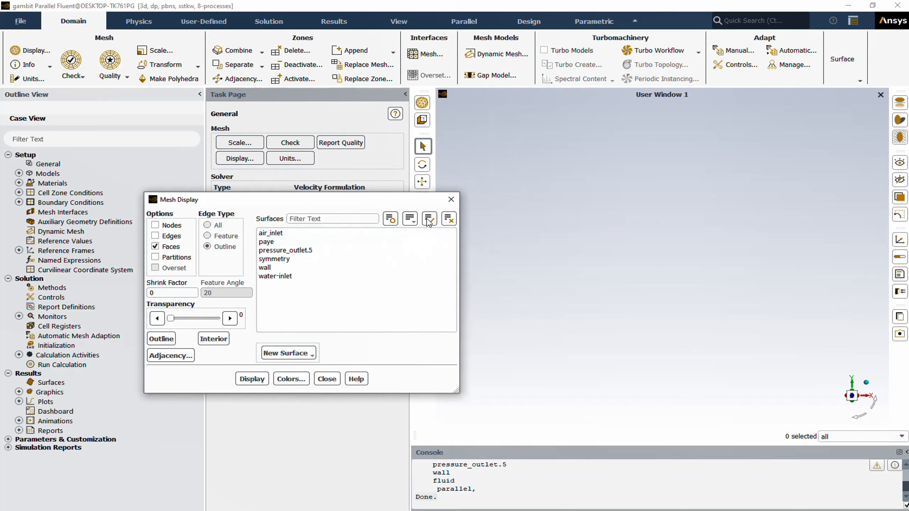
# Display the faces of all the mesh surfaces, from air_inlet to water-inlet, and view the channel at an angle.
pyautogui.click(430, 218)
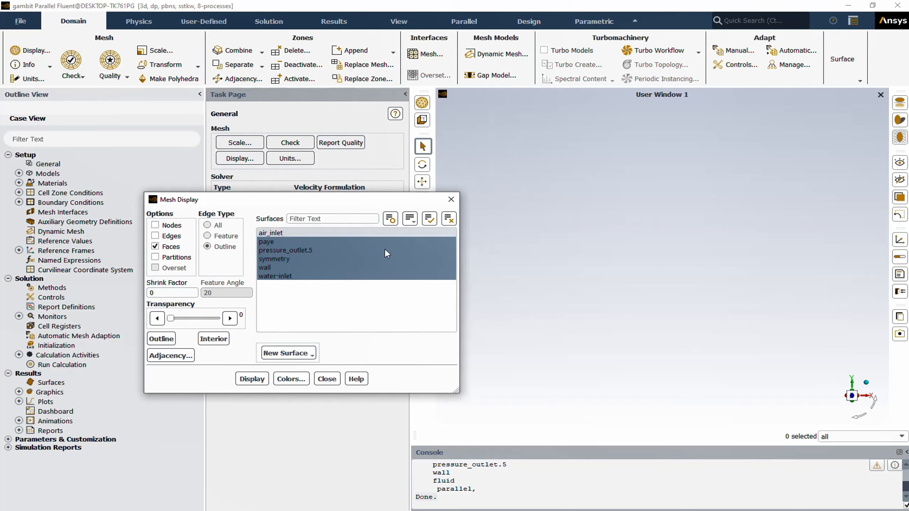
pyautogui.click(252, 379)
pyautogui.scroll(5, 662, 271)
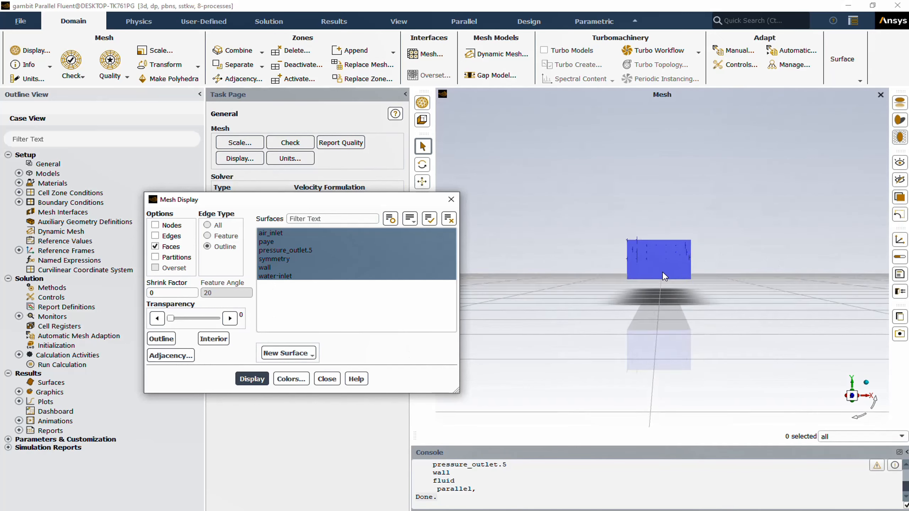
pyautogui.moveTo(690, 275); pyautogui.dragTo(608, 305)
pyautogui.scroll(-3, 670, 292)
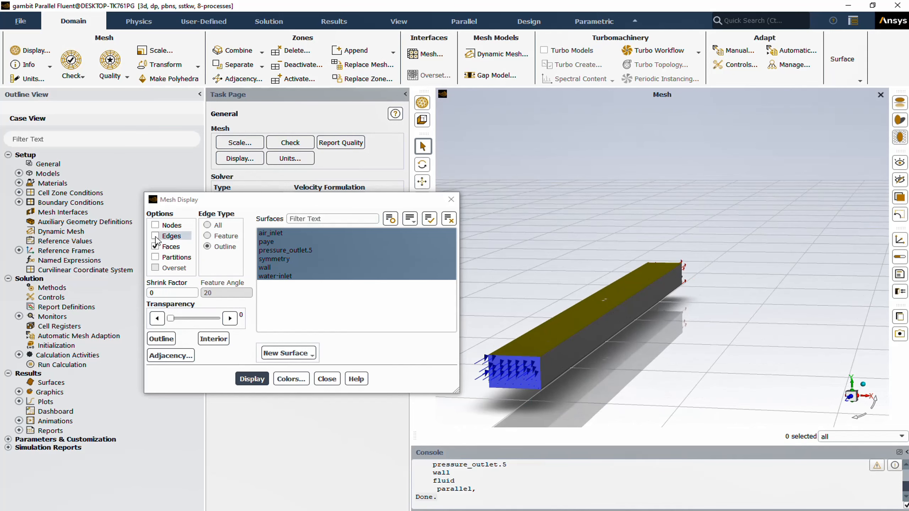
# Add all mesh edges to the display of every surface and look closely at the mesh around the pillars.
pyautogui.click(156, 236)
pyautogui.click(252, 379)
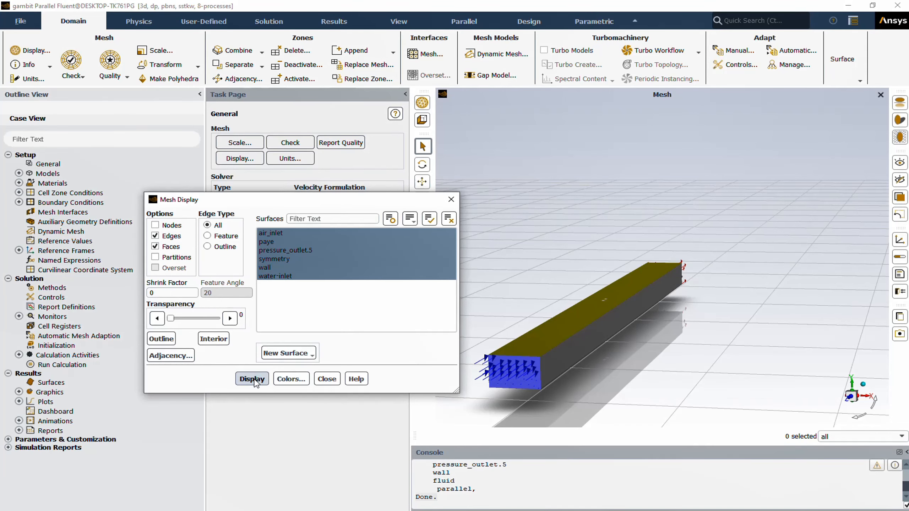
pyautogui.scroll(5, 581, 314)
pyautogui.scroll(3, 624, 273)
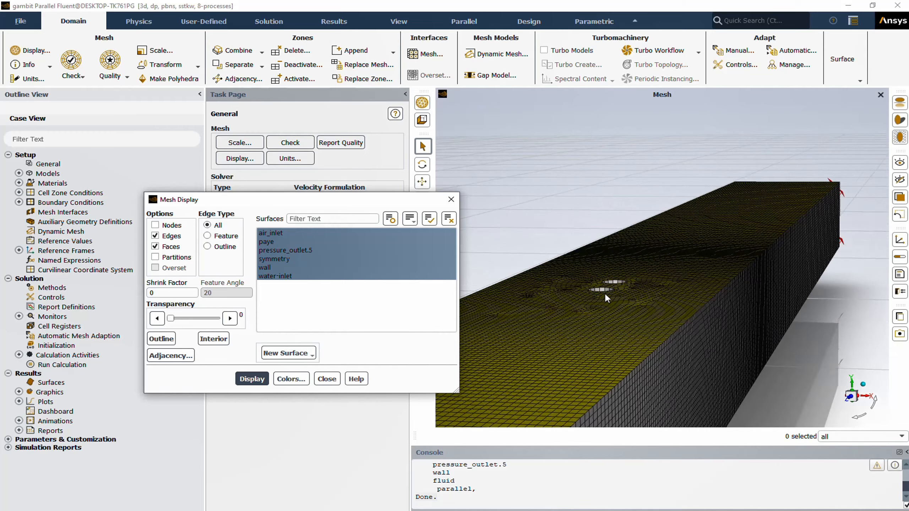
pyautogui.scroll(4, 610, 318)
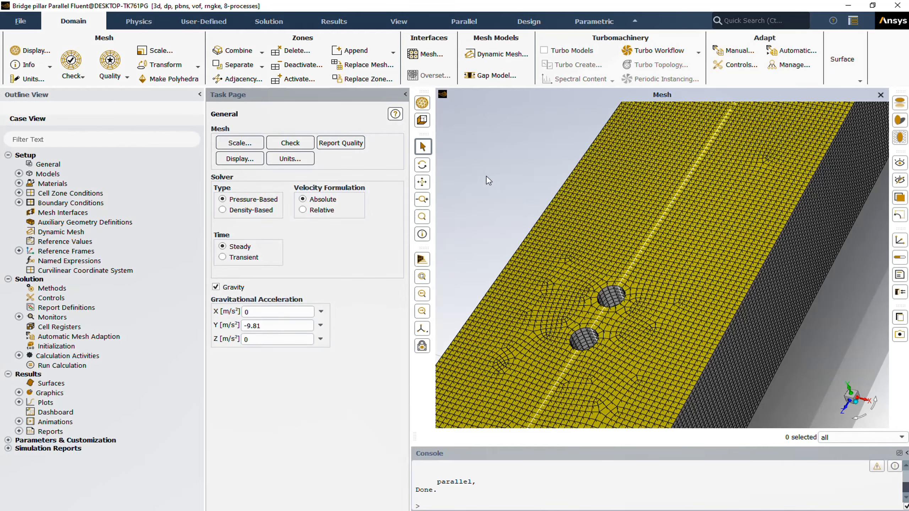
# Report the mesh quality and examine the minimum orthogonal quality and maximum aspect ratio.
pyautogui.click(108, 164)
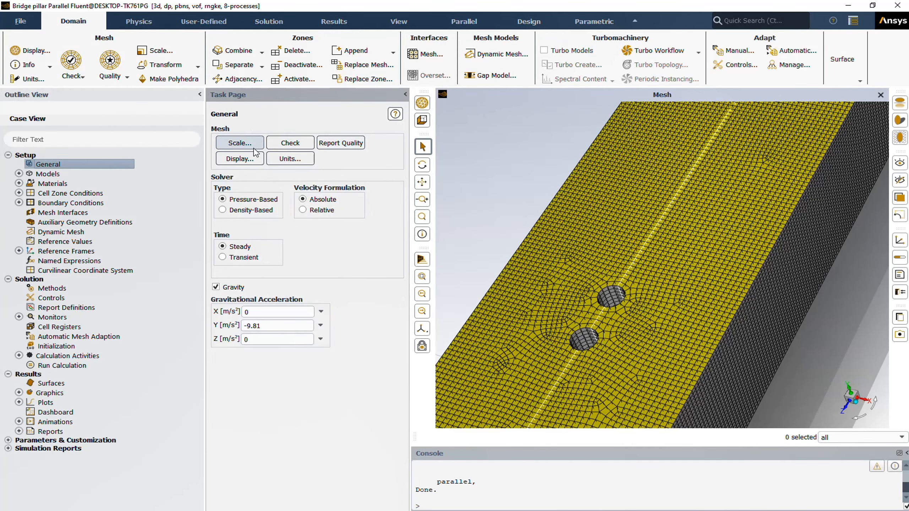
pyautogui.click(347, 147)
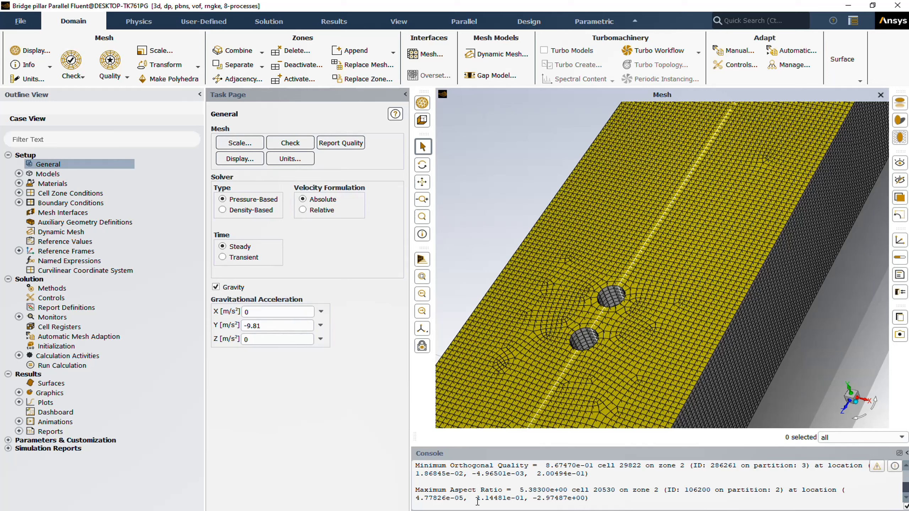
pyautogui.moveTo(520, 490); pyautogui.dragTo(567, 494)
pyautogui.click(569, 494)
# Run the mesh check and read through its report in the console.
pyautogui.click(297, 143)
pyautogui.scroll(6, 506, 473)
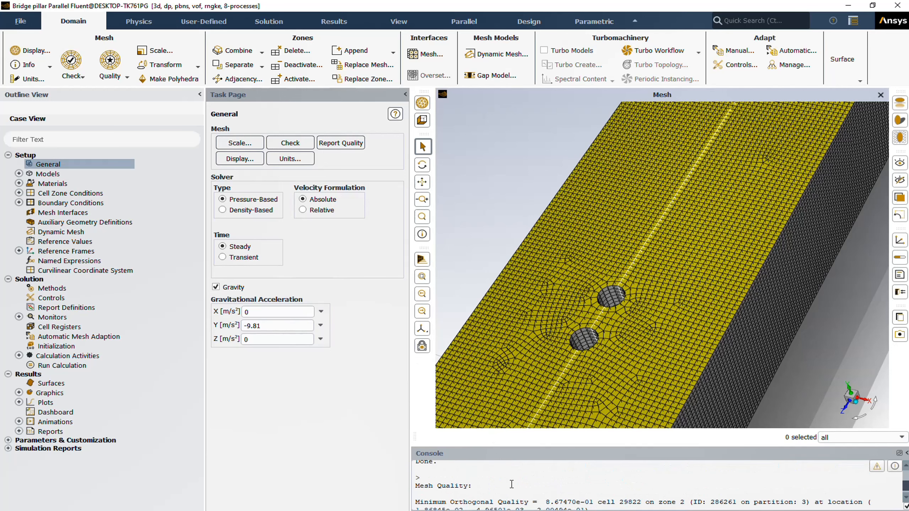
pyautogui.scroll(-6, 511, 483)
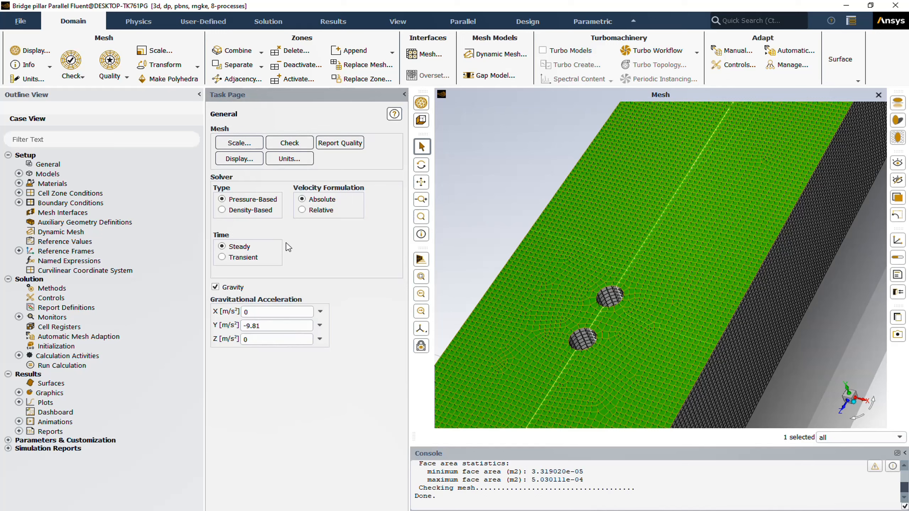
# Copy water-liquid (h2o<l>) from the Fluent database into the case's fluid materials.
pyautogui.click(19, 183)
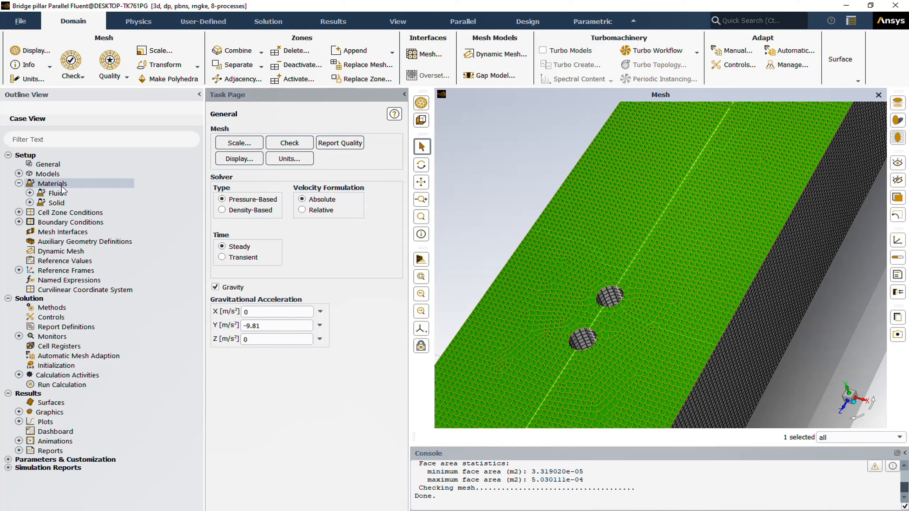
pyautogui.click(63, 198)
pyautogui.rightClick(62, 197)
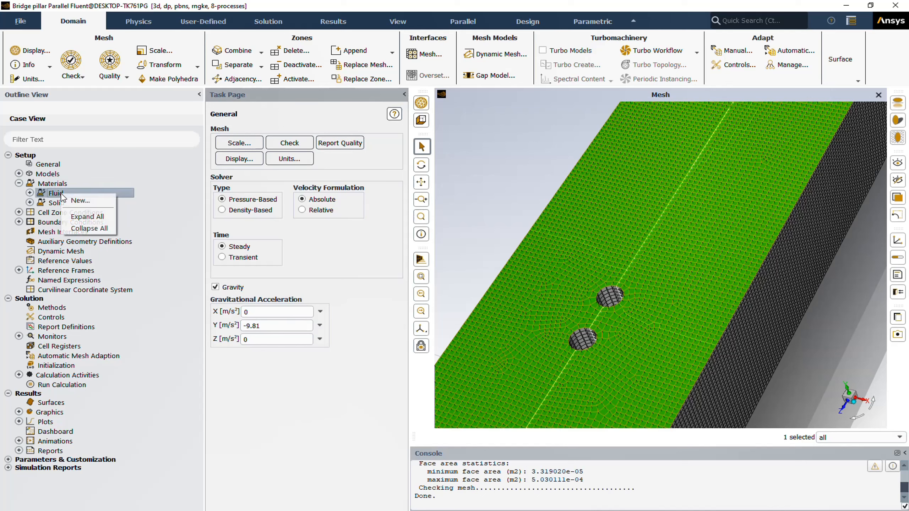
pyautogui.click(88, 202)
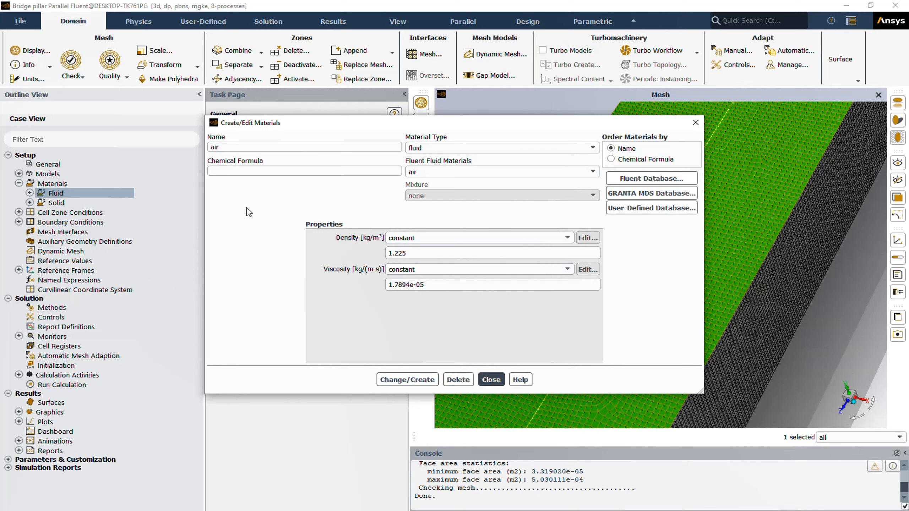
pyautogui.click(639, 182)
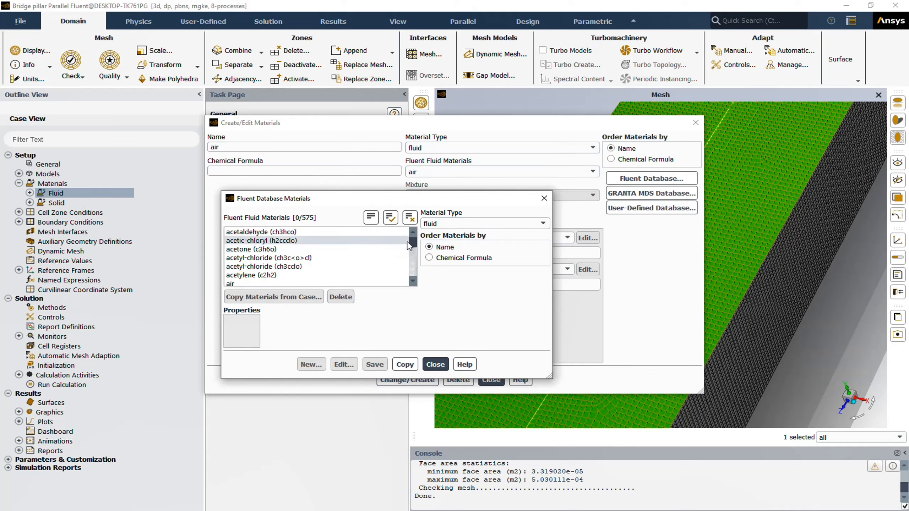
pyautogui.scroll(-10, 414, 247)
pyautogui.moveTo(414, 246); pyautogui.dragTo(414, 275)
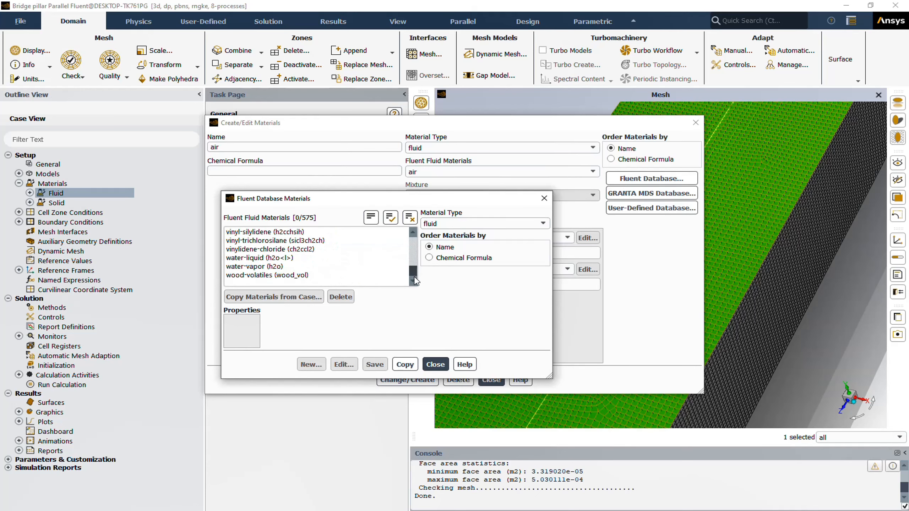
pyautogui.click(265, 258)
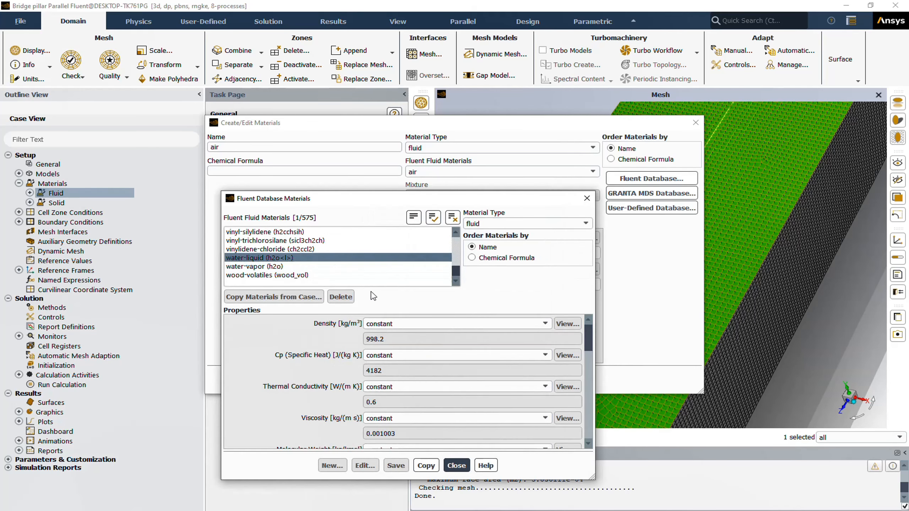
pyautogui.click(427, 466)
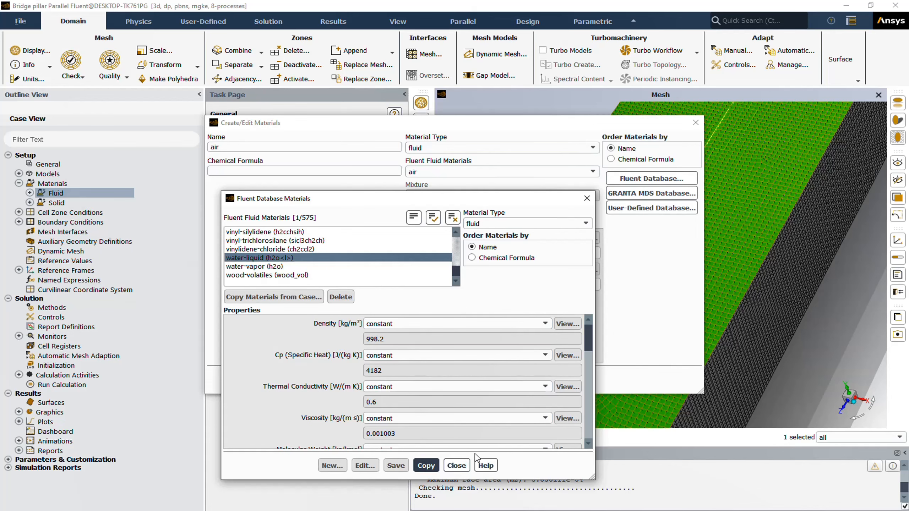
pyautogui.click(457, 466)
pyautogui.click(490, 380)
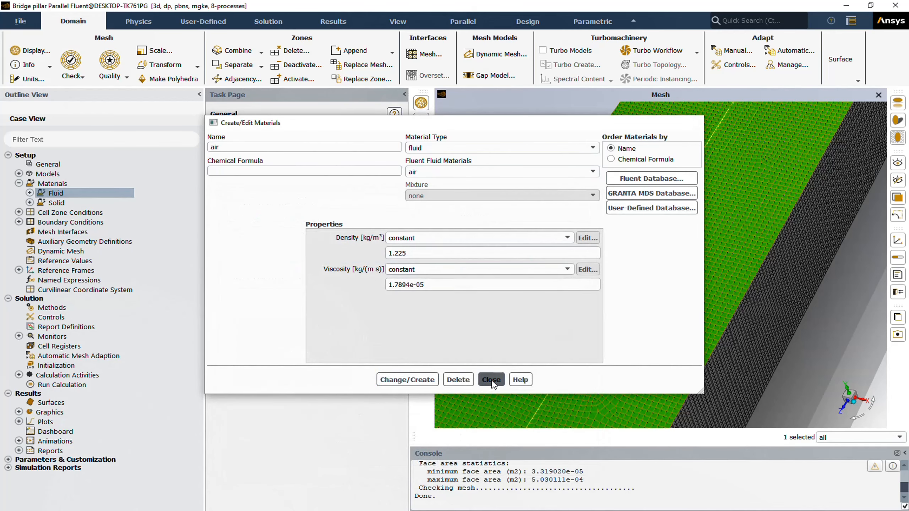
pyautogui.click(30, 194)
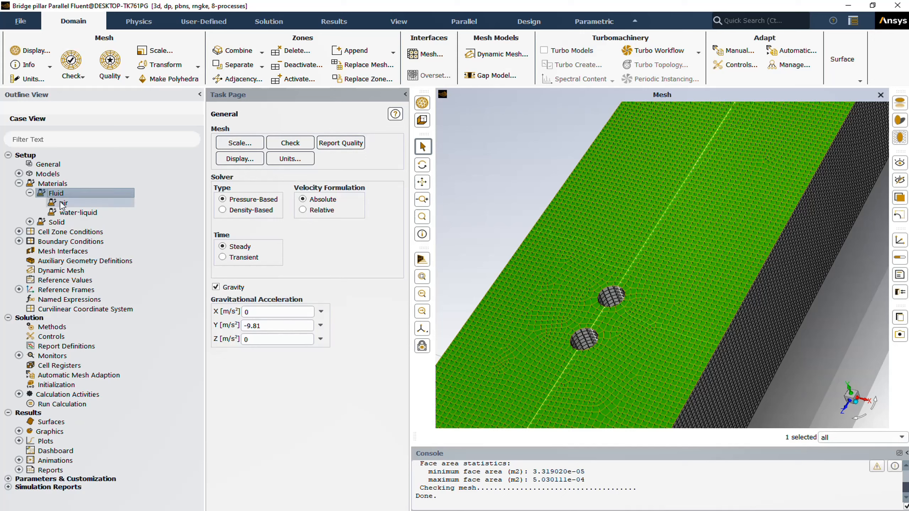
pyautogui.click(19, 183)
# Enable the Volume of Fluid multiphase model with two Eulerian phases, the implicit volume fraction formulation and dispersed interface modeling.
pyautogui.click(18, 174)
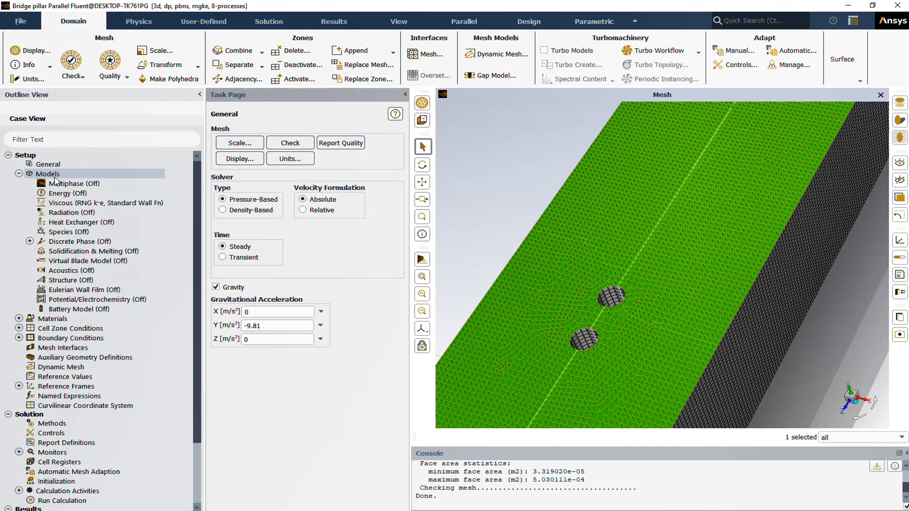
pyautogui.doubleClick(66, 185)
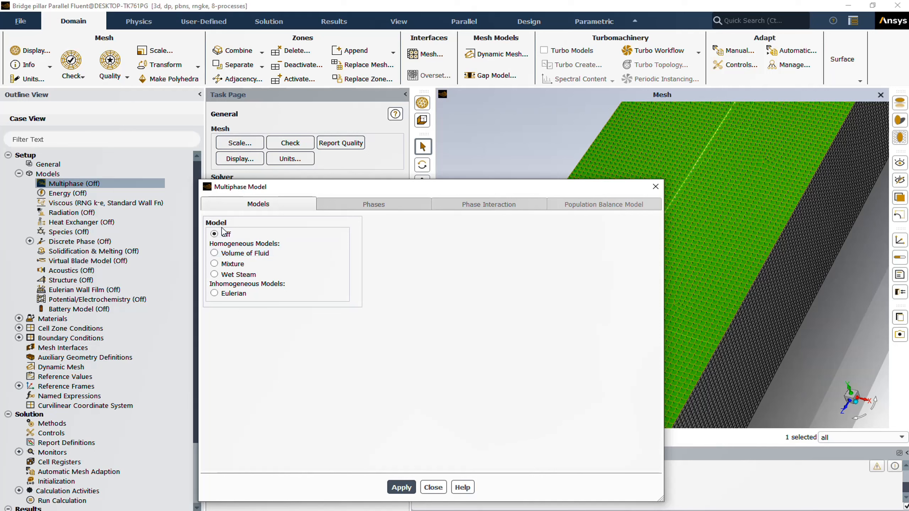
pyautogui.click(233, 253)
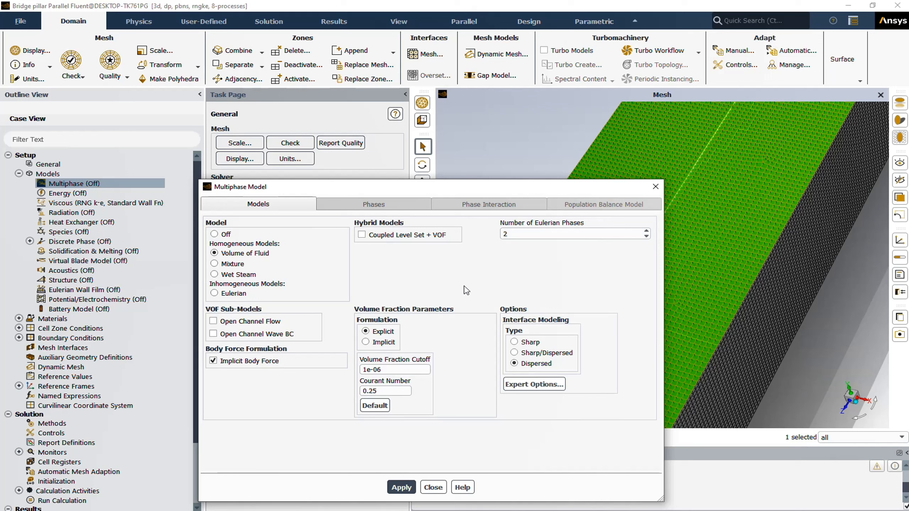
pyautogui.click(515, 343)
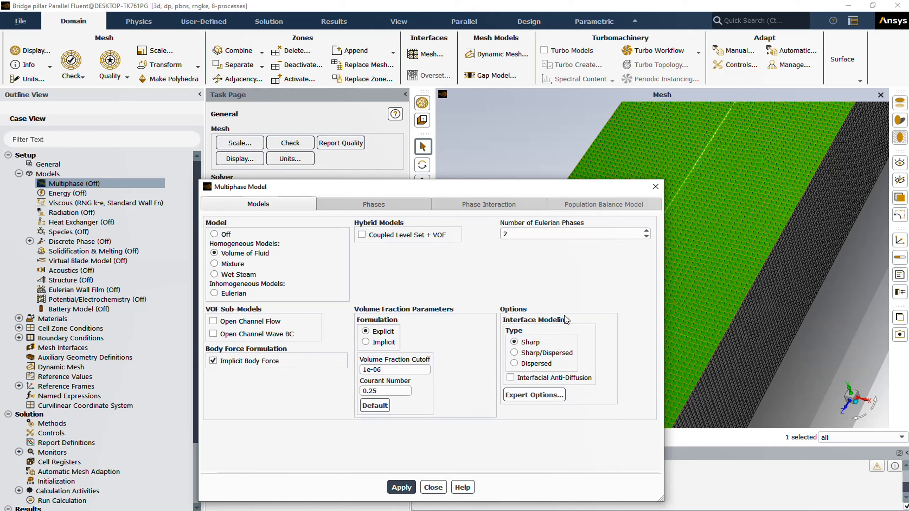
pyautogui.click(382, 342)
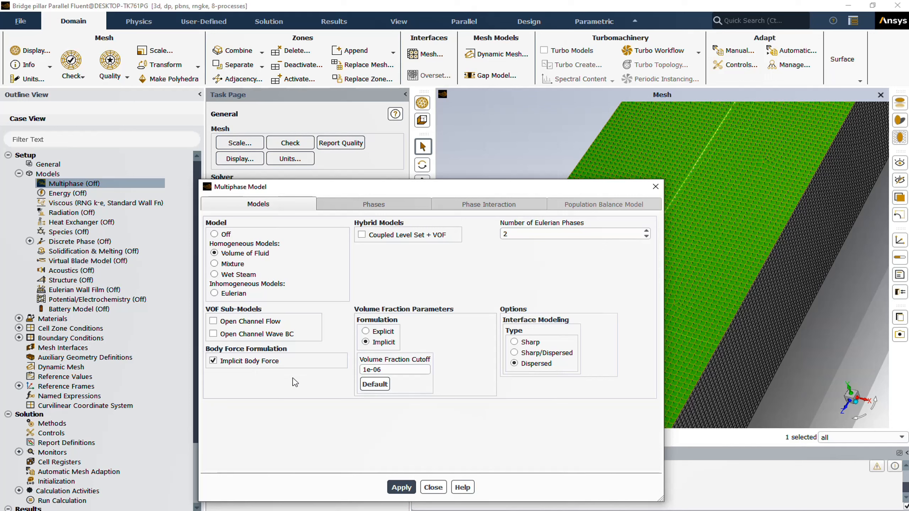
pyautogui.click(402, 491)
# Name the primary phase "air" and keep air as its phase material.
pyautogui.click(359, 210)
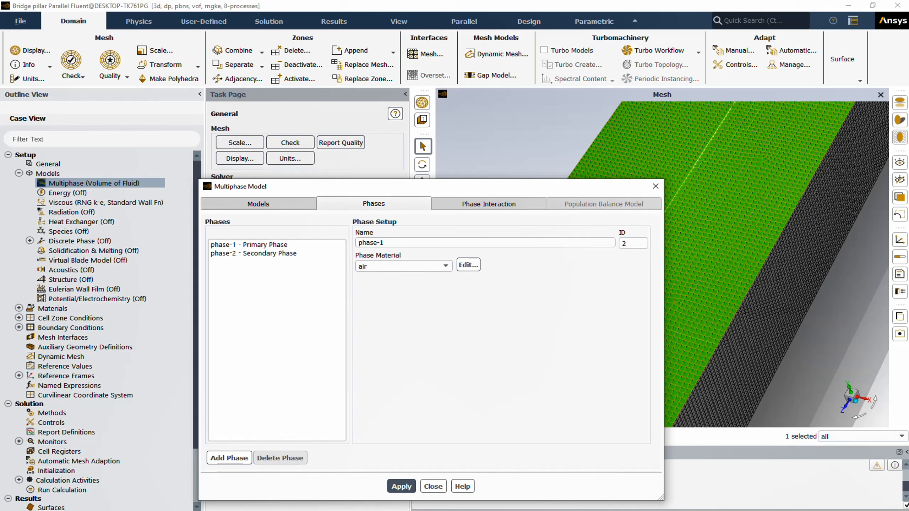
pyautogui.click(250, 245)
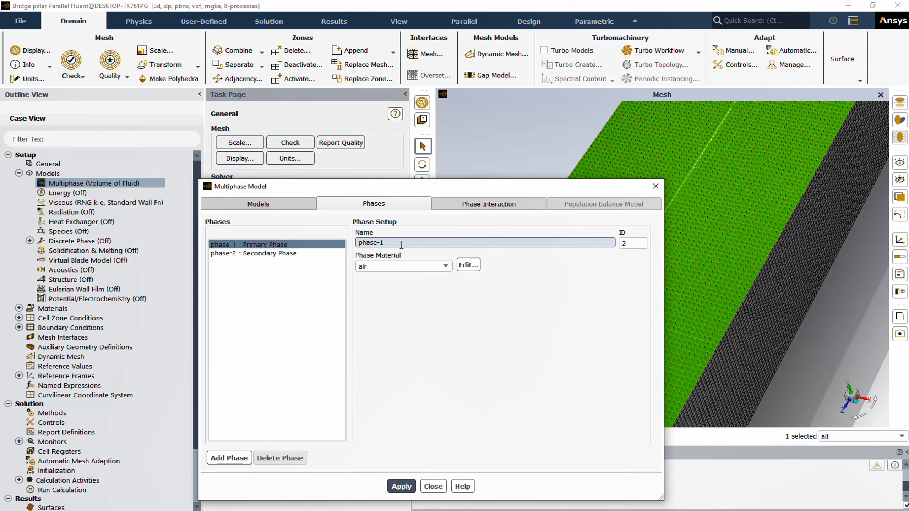
pyautogui.doubleClick(402, 244)
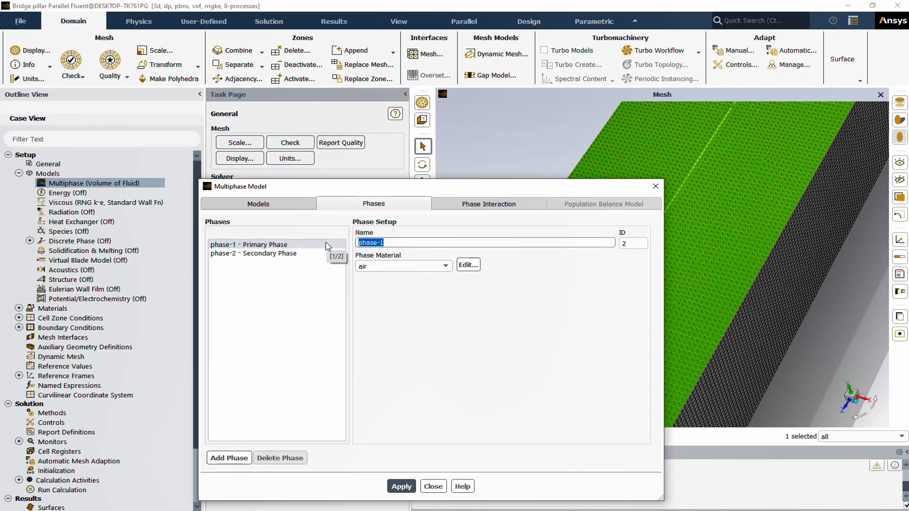
pyautogui.write('air')
pyautogui.click(328, 246)
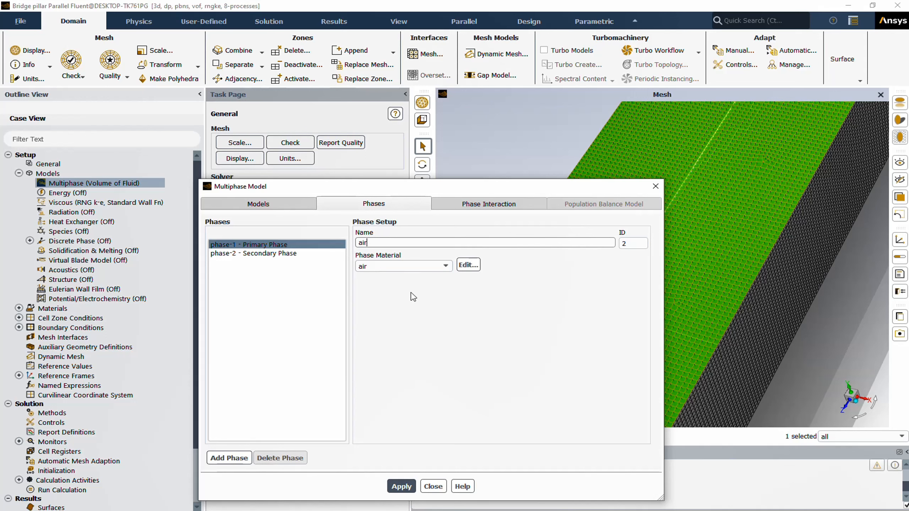
pyautogui.click(445, 266)
pyautogui.click(446, 266)
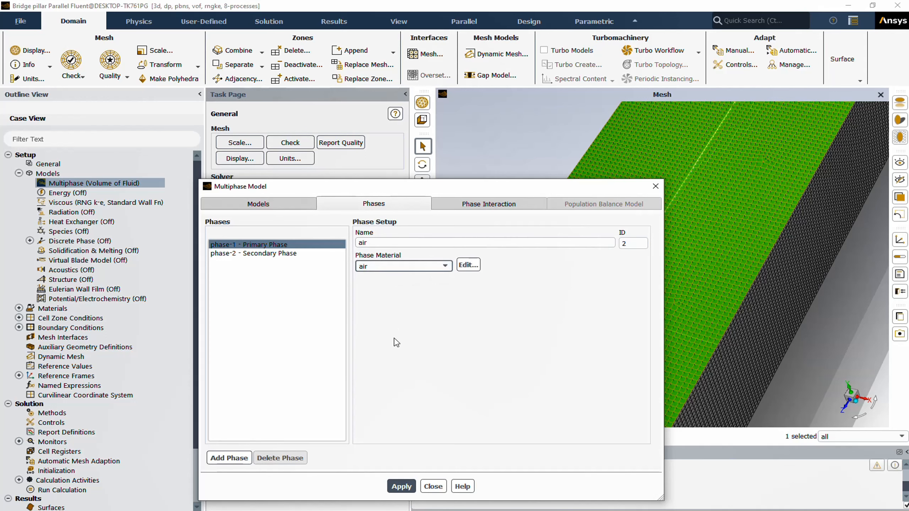
# Name the secondary phase "water" with water-liquid as its material, and leave the air-water surface tension coefficient at none.
pyautogui.click(253, 254)
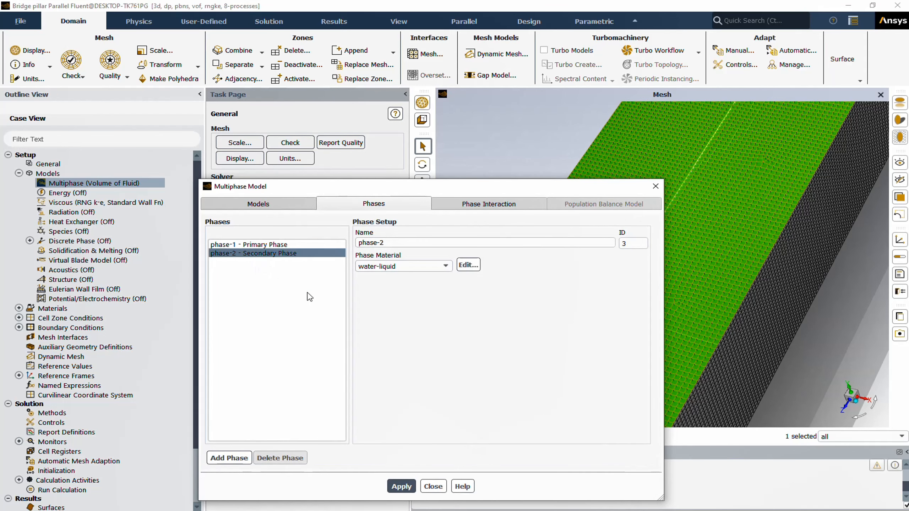
pyautogui.moveTo(408, 244); pyautogui.dragTo(319, 232)
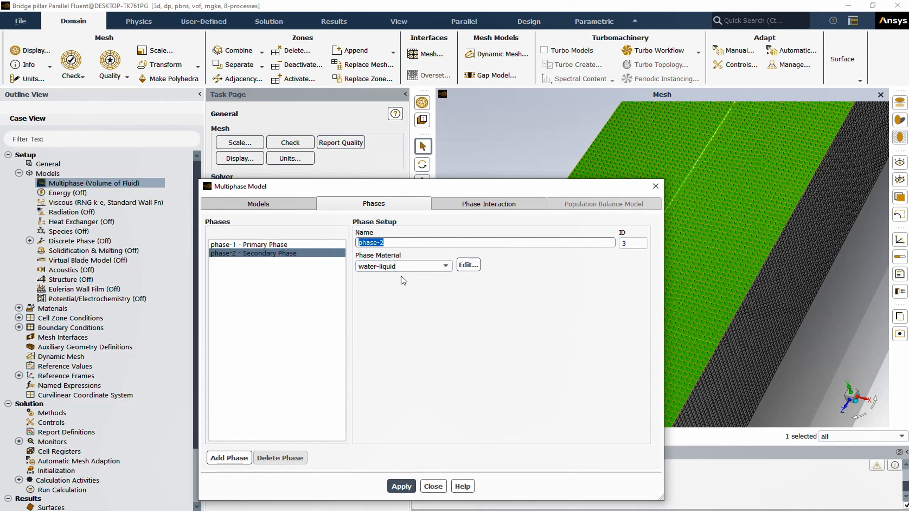
pyautogui.write('water')
pyautogui.click(403, 267)
pyautogui.click(401, 278)
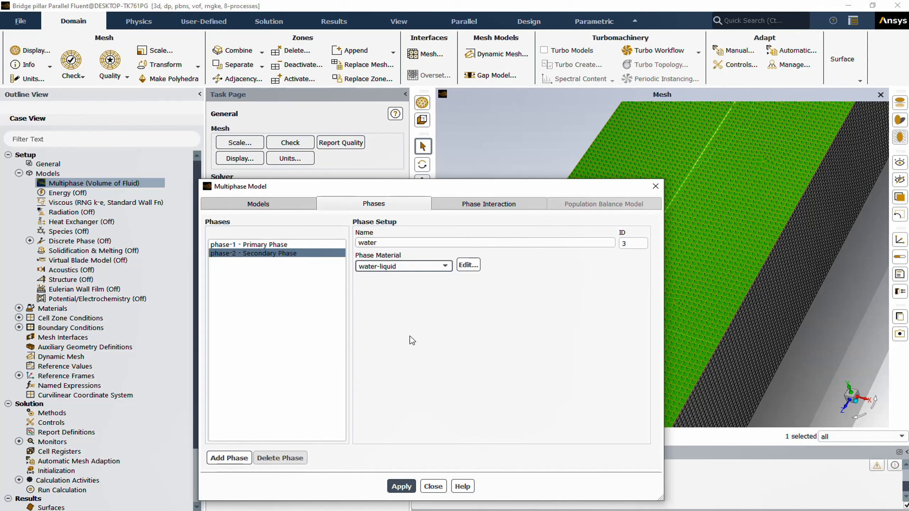
pyautogui.click(402, 487)
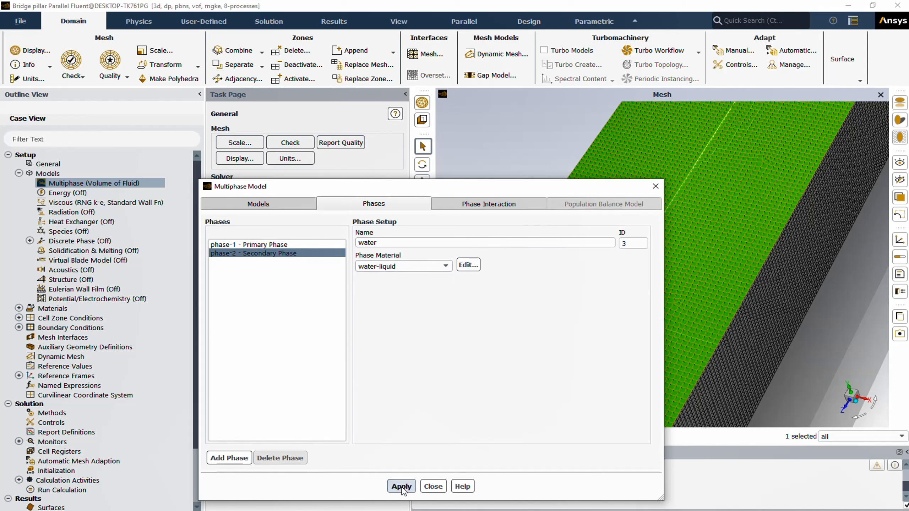
pyautogui.click(475, 208)
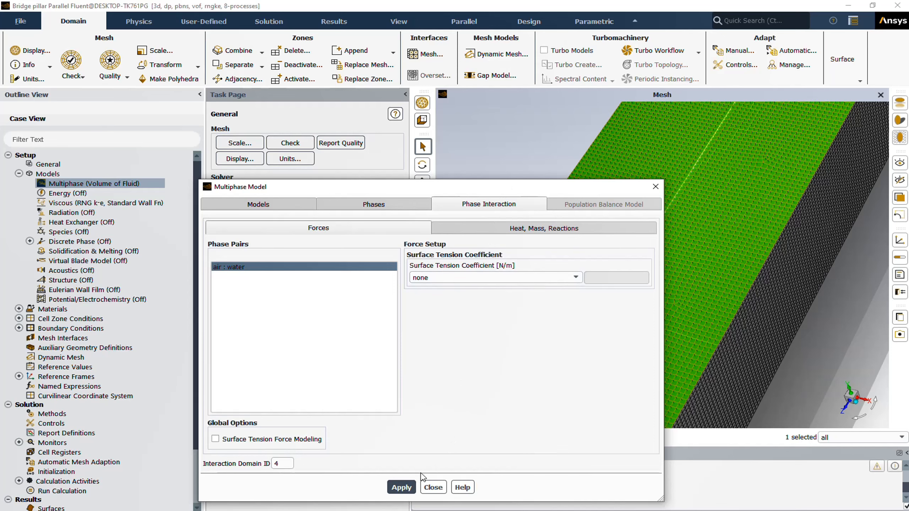
pyautogui.click(432, 488)
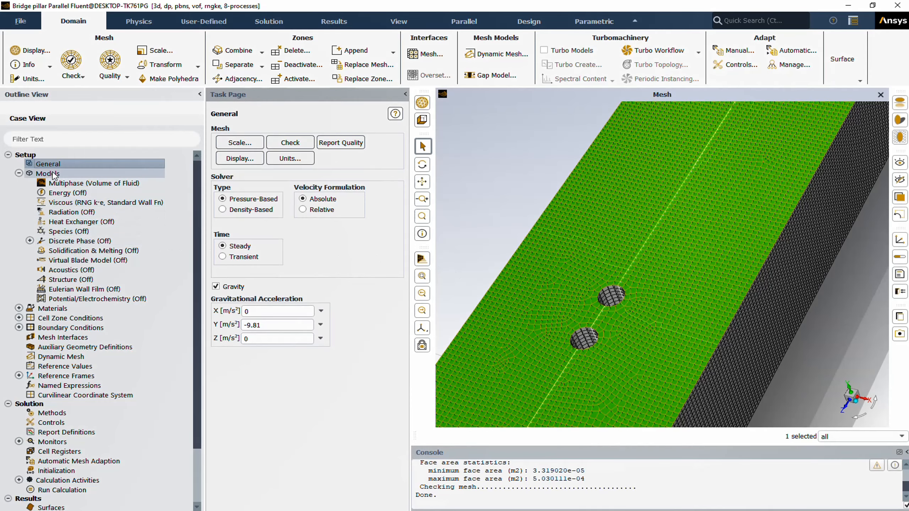
# Review the viscous model settings and accept RNG k-epsilon with Standard Wall Functions.
pyautogui.doubleClick(54, 175)
pyautogui.click(252, 161)
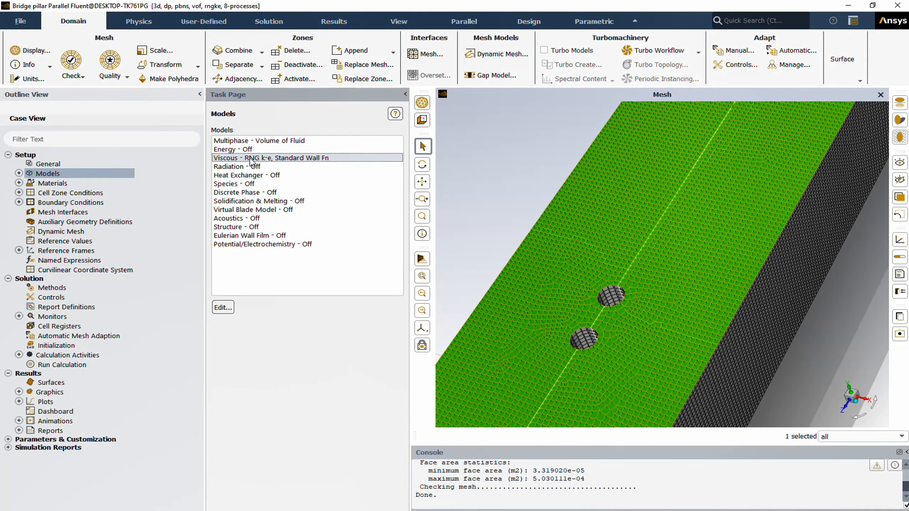
pyautogui.doubleClick(249, 159)
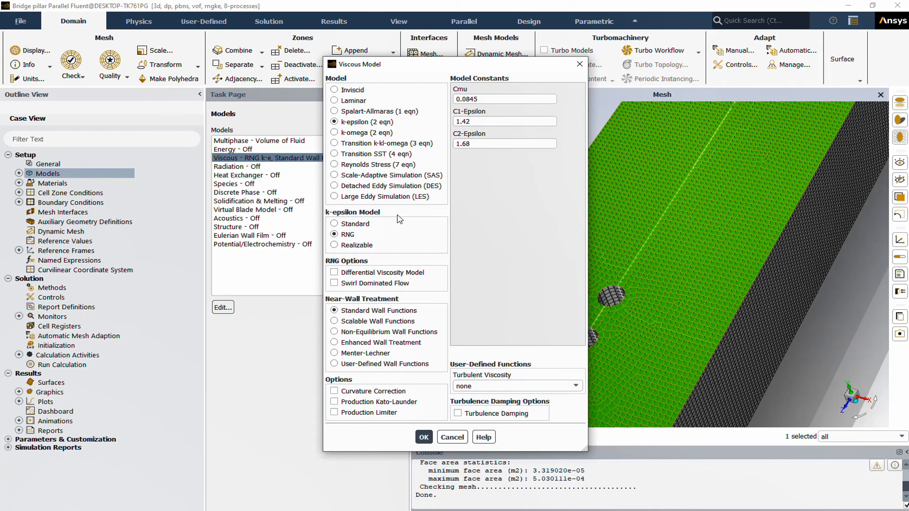
pyautogui.click(424, 437)
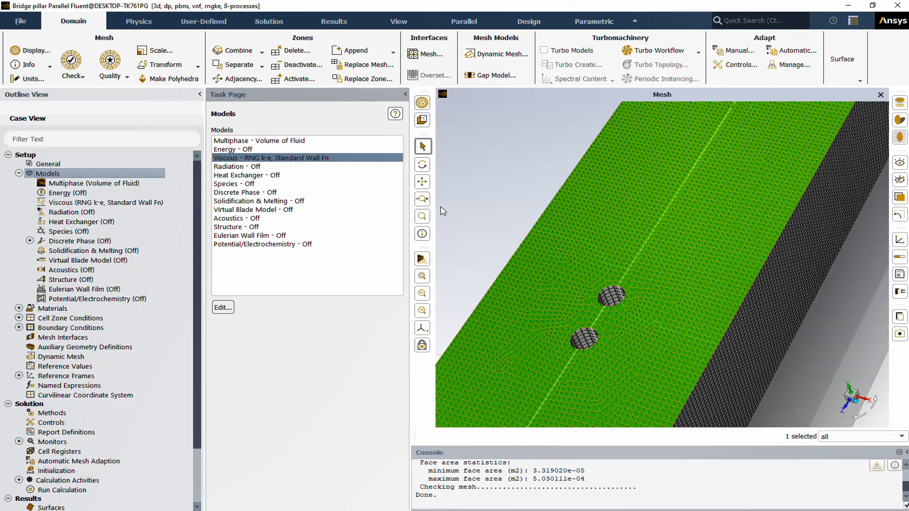
# Review the fluid zone in the cell zone conditions.
pyautogui.click(19, 173)
pyautogui.doubleClick(70, 193)
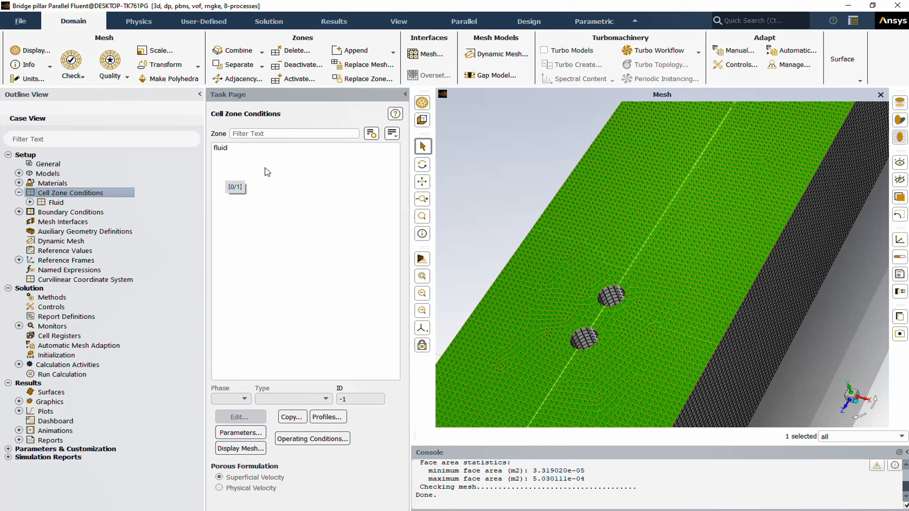
pyautogui.click(247, 147)
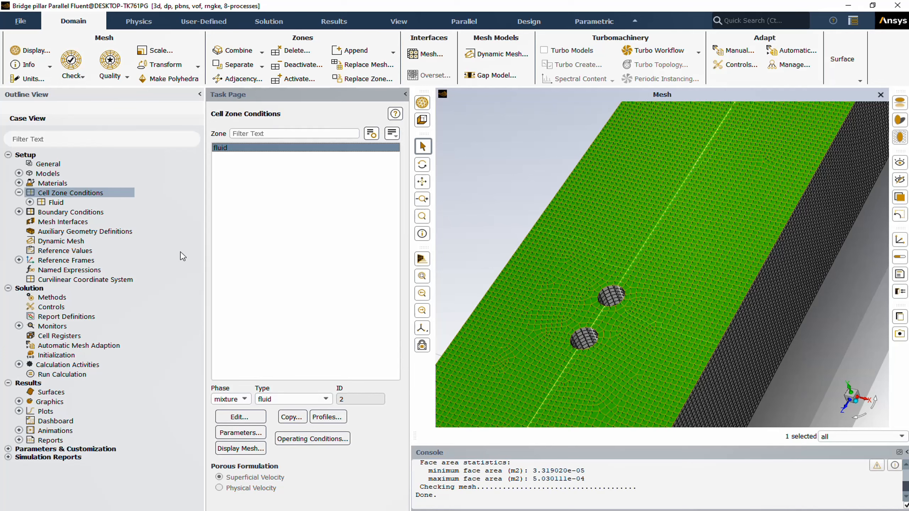
pyautogui.click(18, 193)
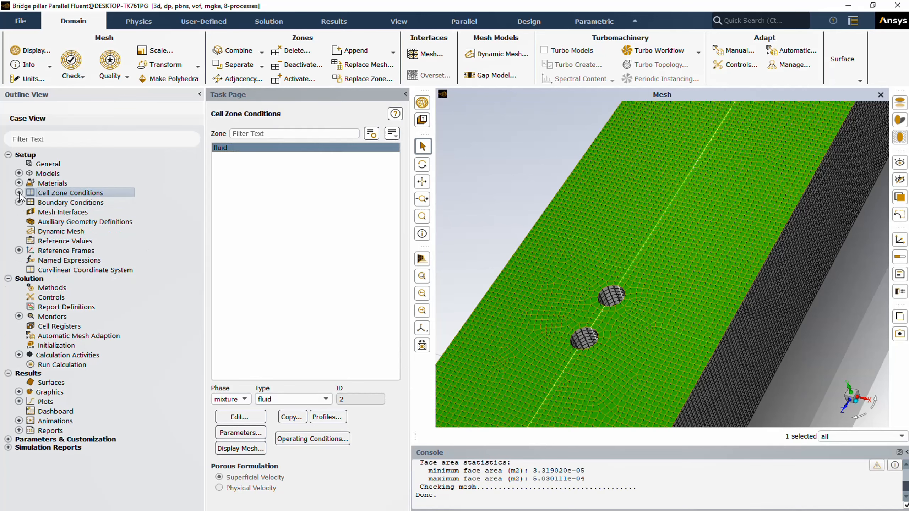
# Bring up the boundary conditions, display all mesh surfaces as faces without edges, and inspect the channel's inlet and outlet ends.
pyautogui.doubleClick(49, 203)
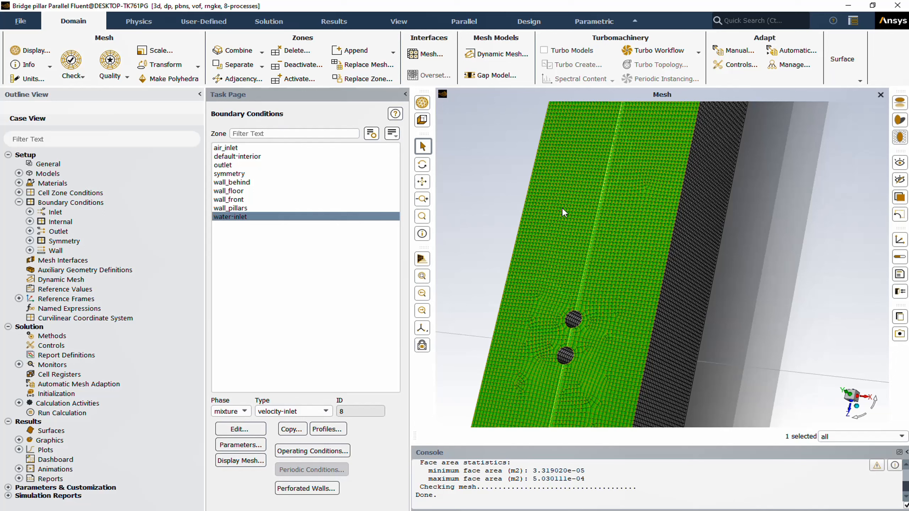
pyautogui.click(30, 51)
pyautogui.moveTo(245, 234); pyautogui.dragTo(300, 171)
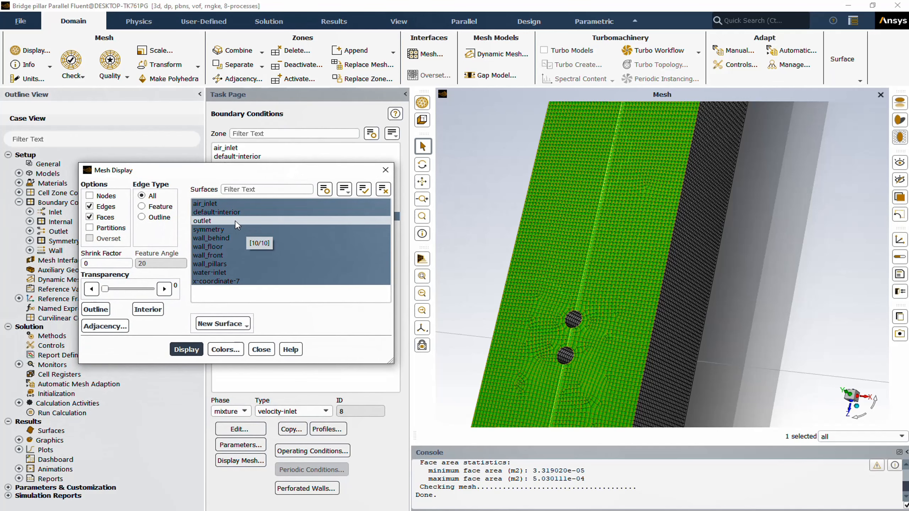
pyautogui.click(104, 207)
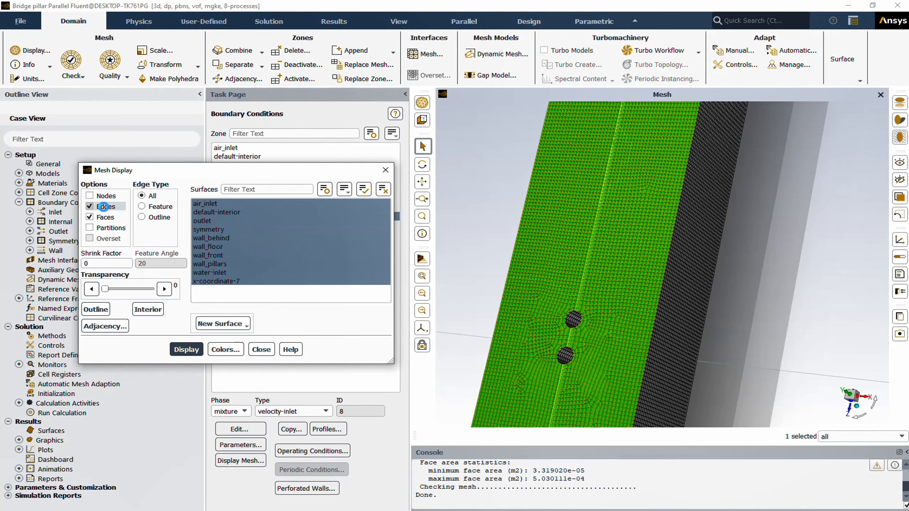
pyautogui.click(185, 350)
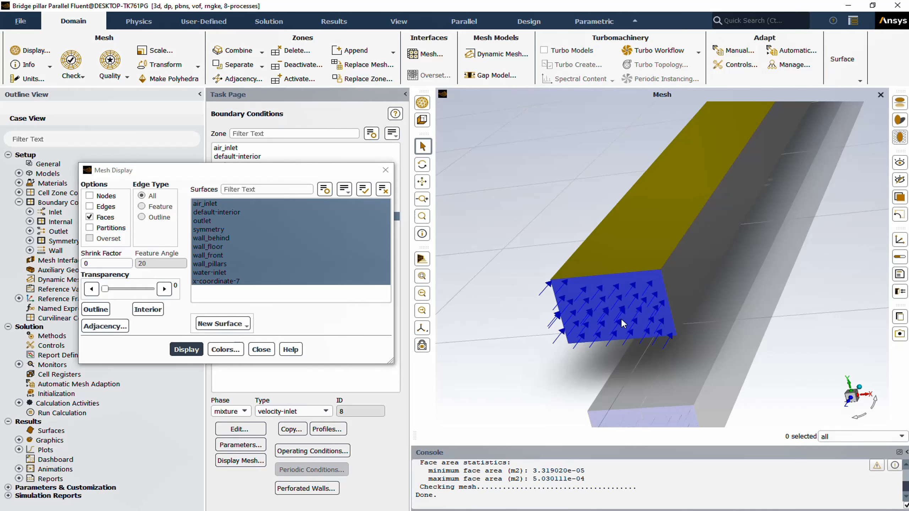
pyautogui.moveTo(622, 307); pyautogui.dragTo(603, 307)
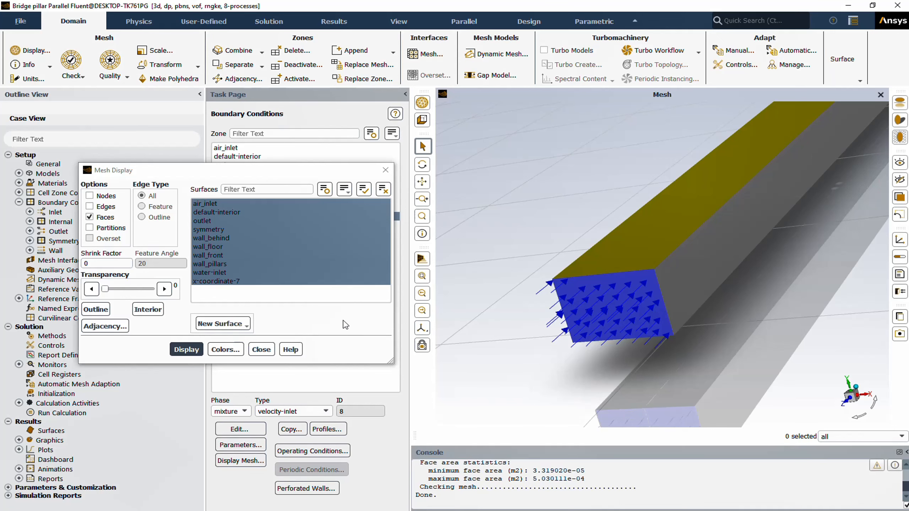
pyautogui.scroll(-10, 615, 231)
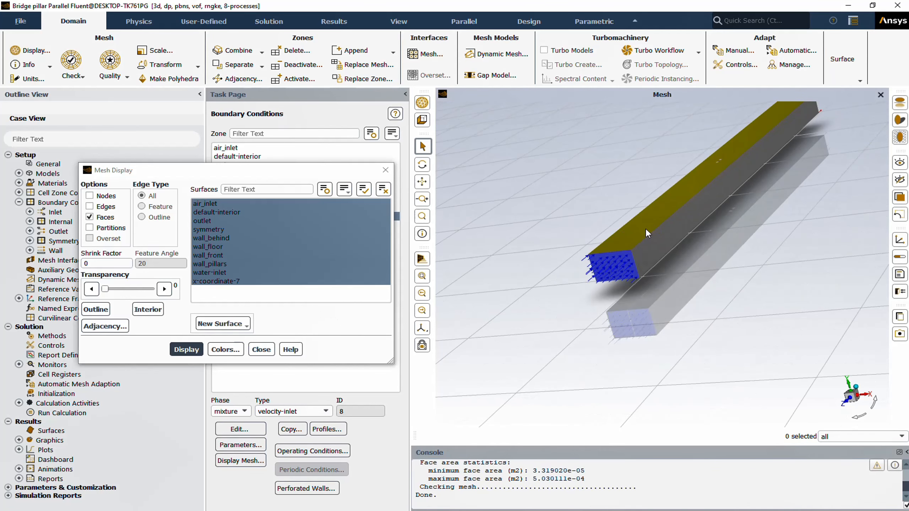
pyautogui.moveTo(598, 314); pyautogui.dragTo(698, 211)
pyautogui.scroll(4, 590, 328)
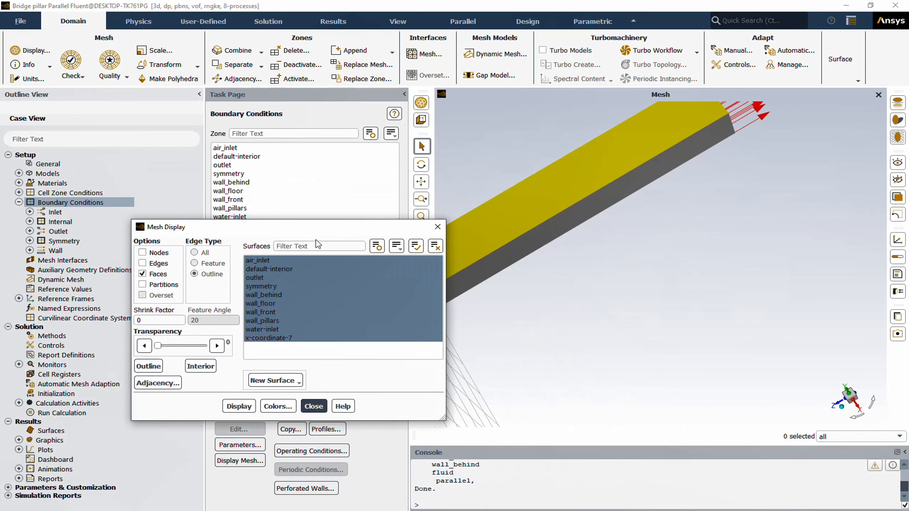
pyautogui.click(324, 407)
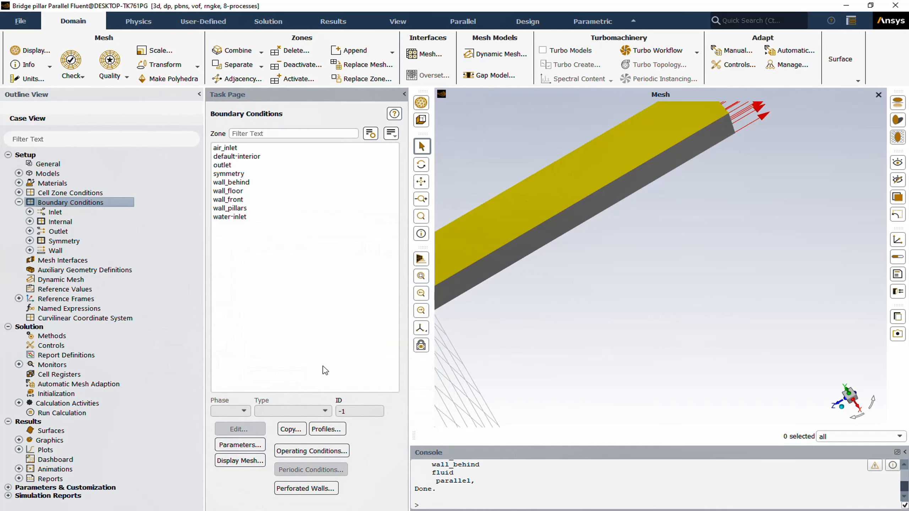
# Apply water-inlet's mixture settings: 0.25 m/s normal to boundary, 0 Pa initial gauge pressure, about 4% turbulent intensity and 0.3 m hydraulic diameter.
pyautogui.click(246, 220)
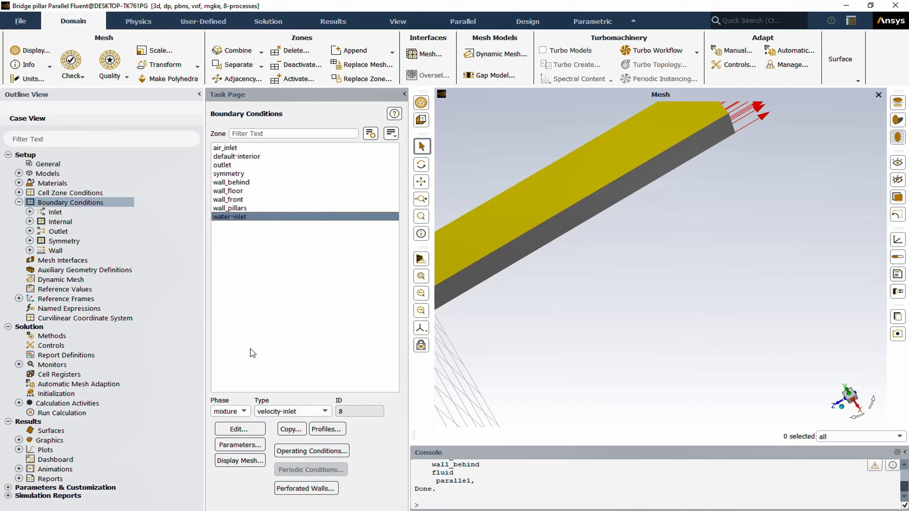
pyautogui.click(255, 430)
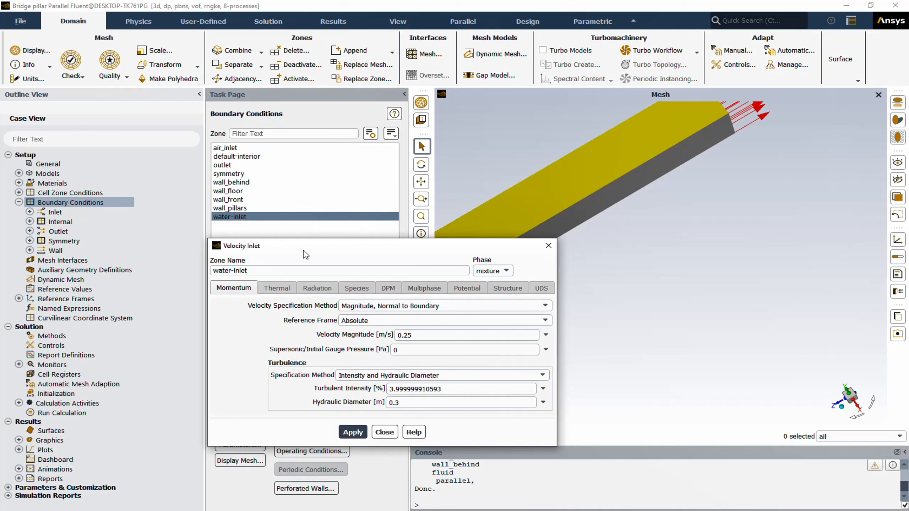
pyautogui.moveTo(324, 251); pyautogui.dragTo(343, 211)
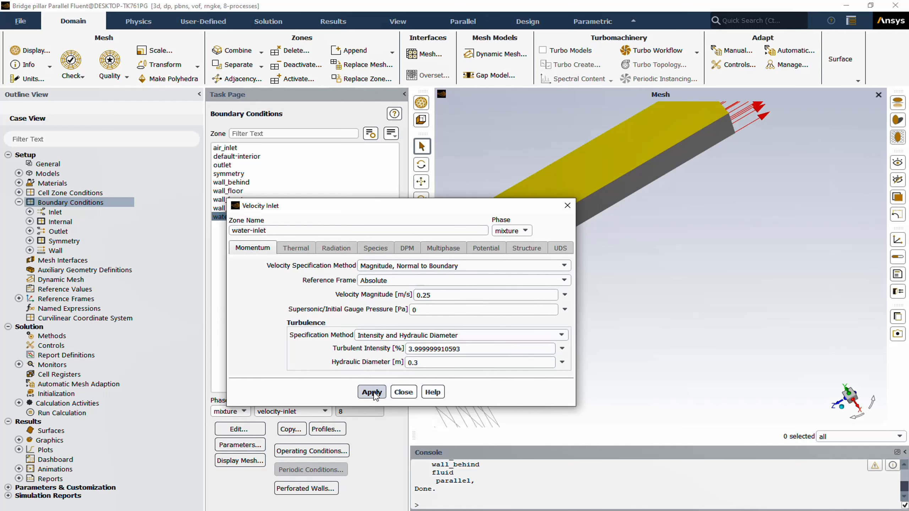
# Set the water phase's volume fraction to 1 at the water-inlet boundary.
pyautogui.click(512, 231)
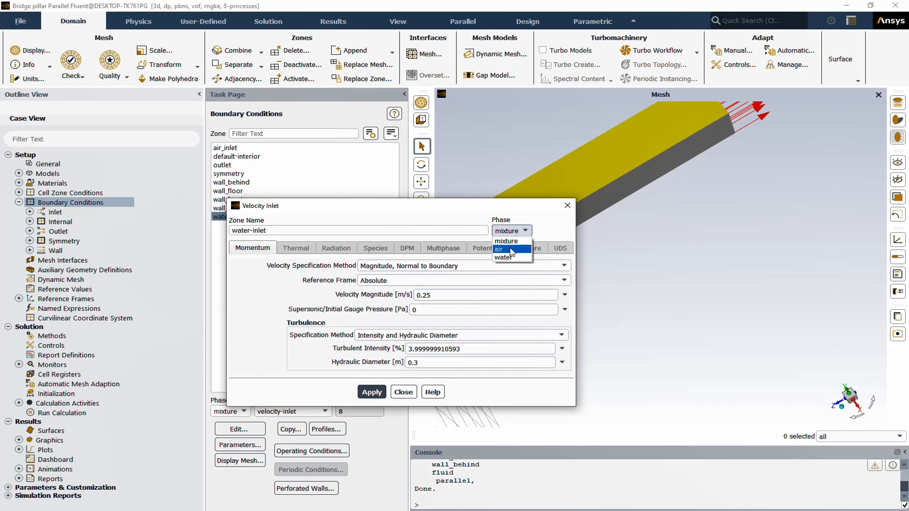
pyautogui.click(511, 250)
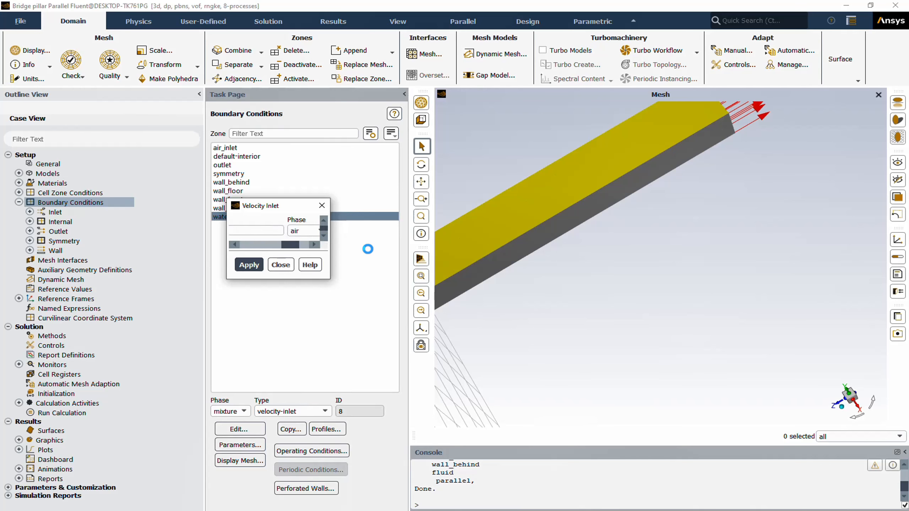
pyautogui.click(510, 231)
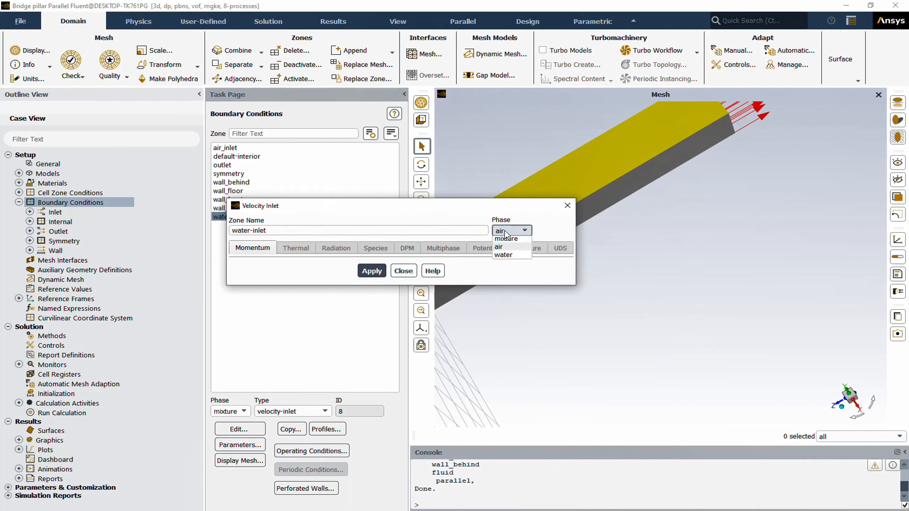
pyautogui.click(504, 257)
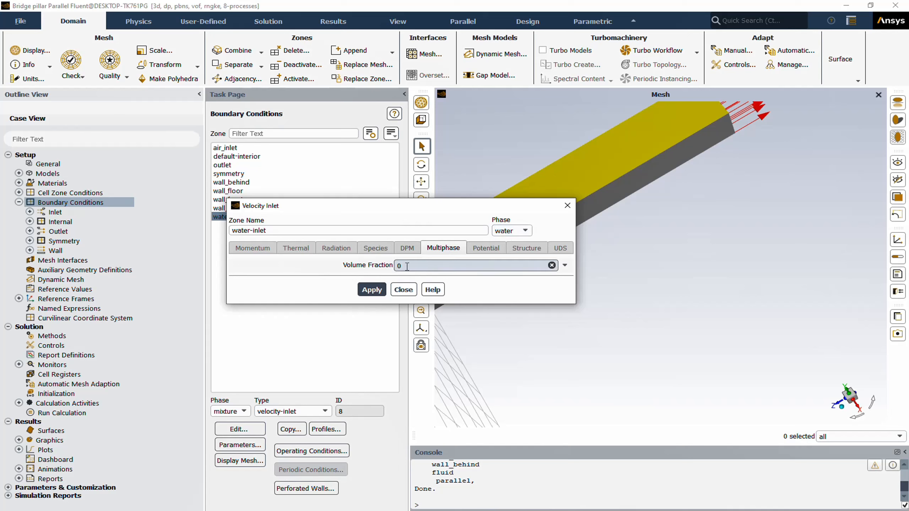
pyautogui.moveTo(405, 266); pyautogui.dragTo(388, 266)
pyautogui.write('1')
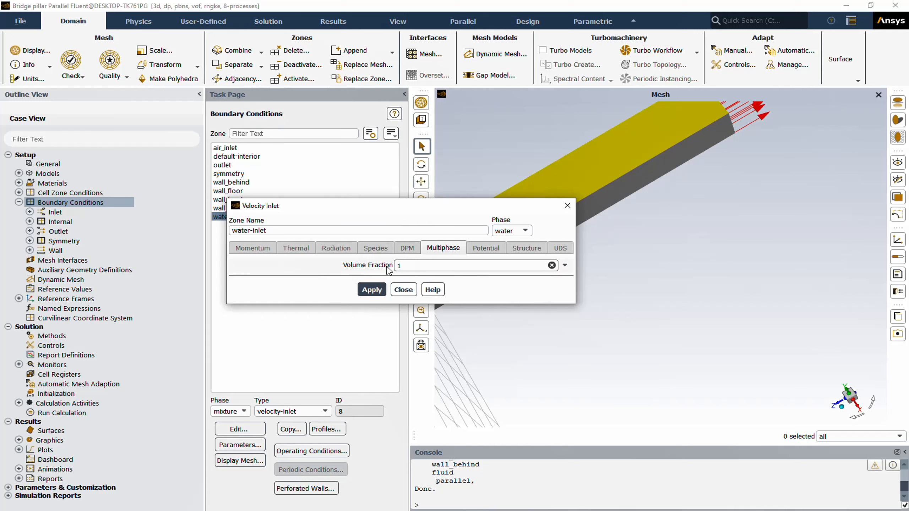
pyautogui.click(372, 290)
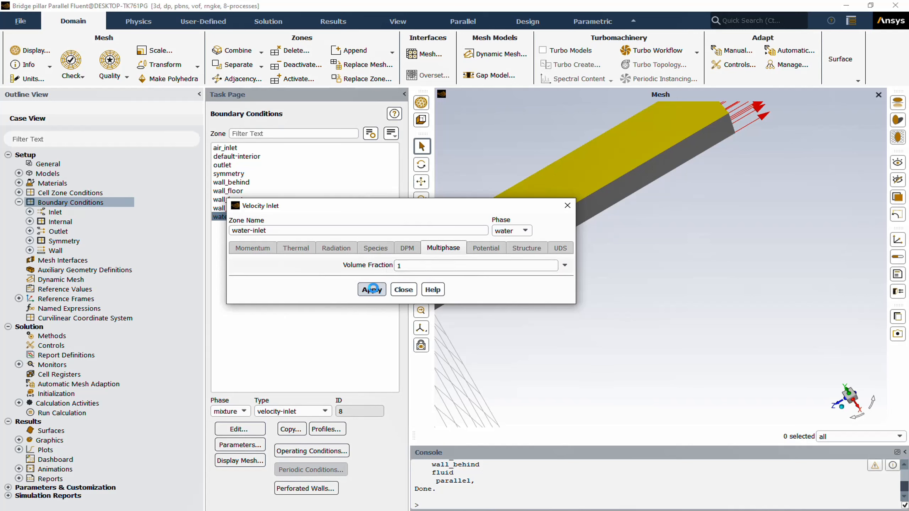
pyautogui.click(404, 290)
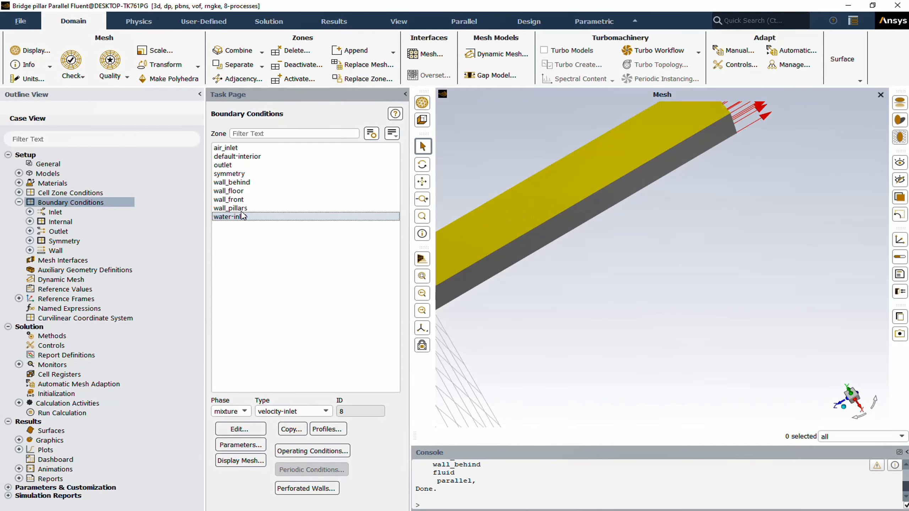
# Apply air_inlet's mixture settings: 0 Pa gauge total pressure, normal to boundary, about 1% turbulent intensity and 0.3 m hydraulic diameter.
pyautogui.click(238, 149)
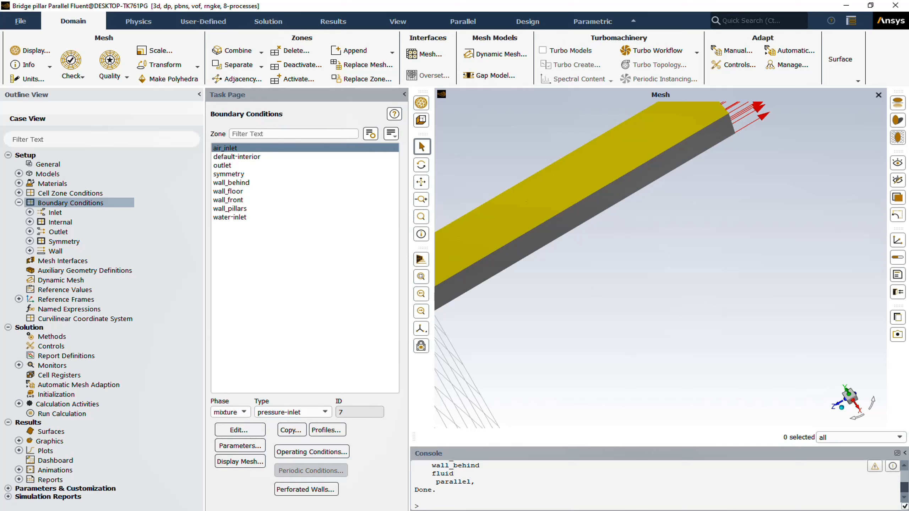
pyautogui.click(241, 430)
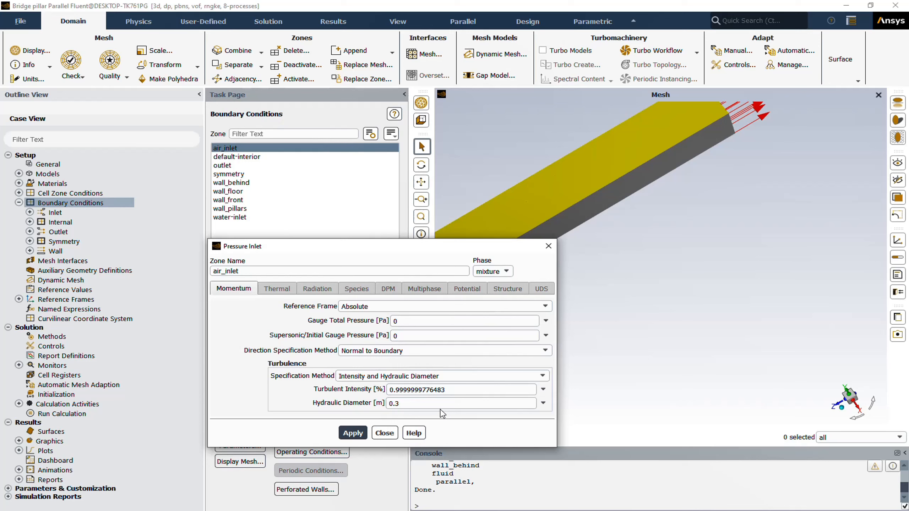
pyautogui.click(350, 434)
# Apply a water volume fraction of 0 at the air_inlet boundary.
pyautogui.click(490, 272)
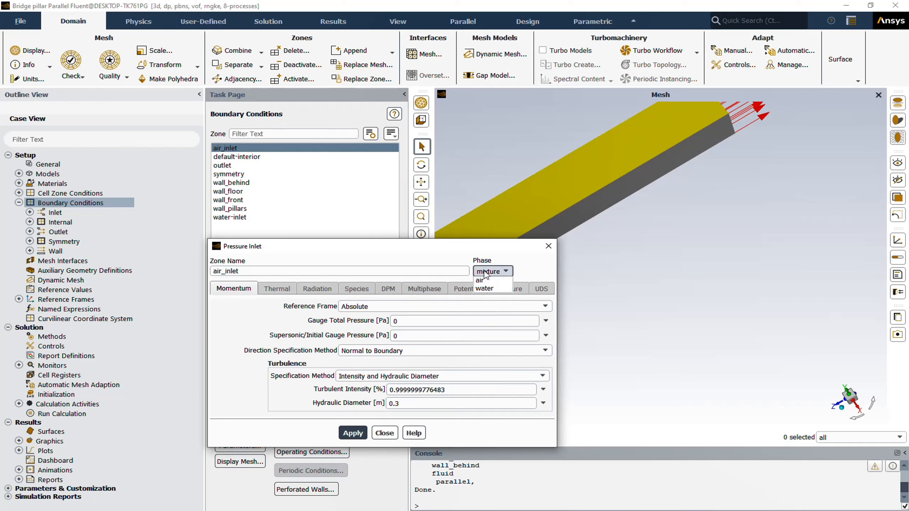
pyautogui.click(489, 298)
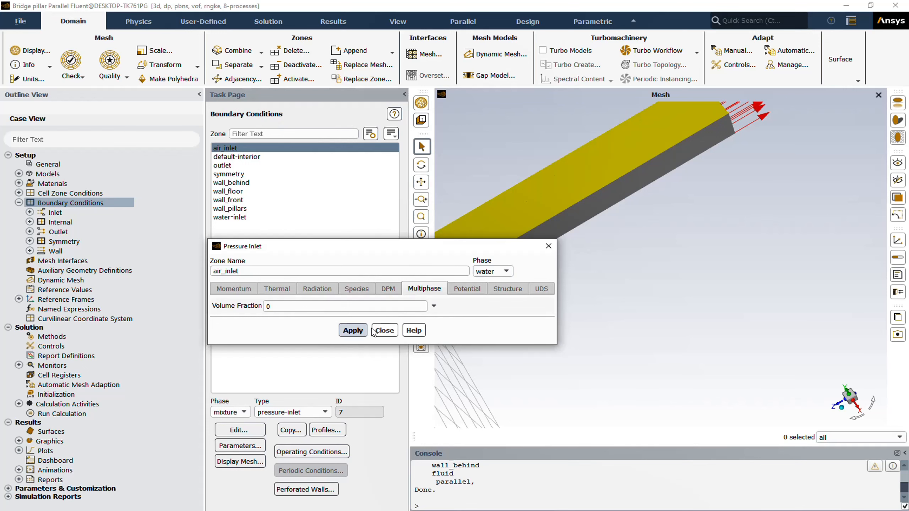
pyautogui.click(353, 330)
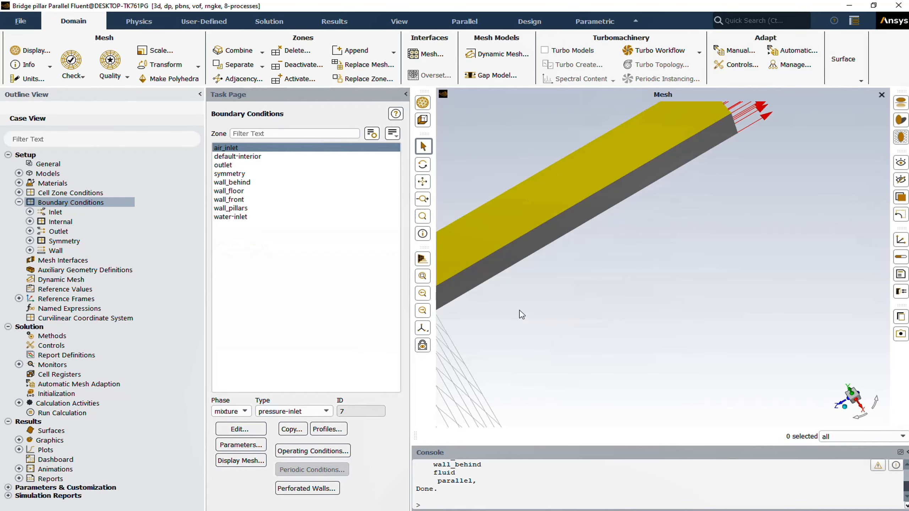
# Examine the air and water inlet faces at the inlet end of the channel.
pyautogui.scroll(2, 483, 317)
pyautogui.scroll(-5, 527, 300)
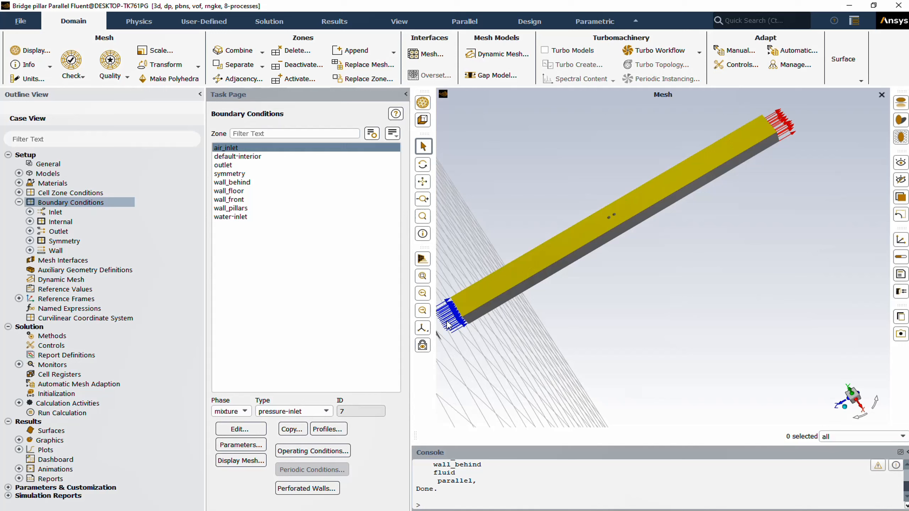
pyautogui.scroll(5, 446, 324)
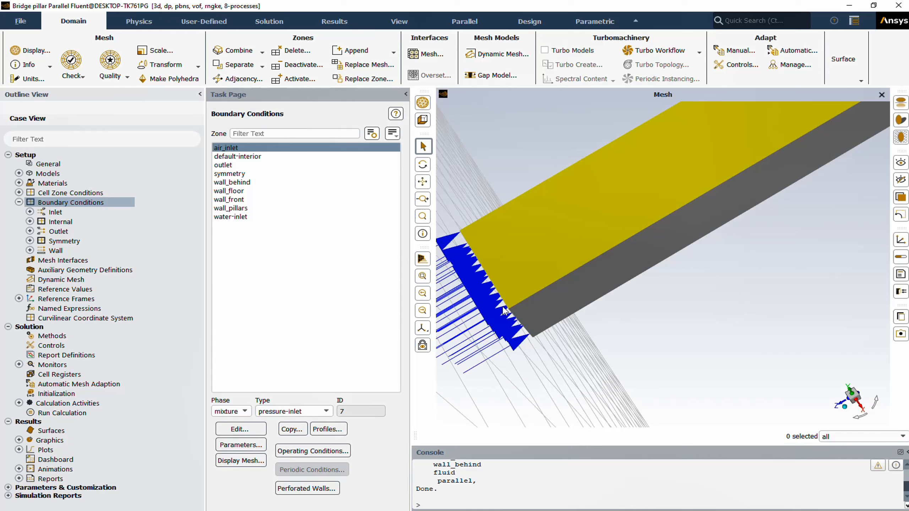
pyautogui.moveTo(487, 302); pyautogui.dragTo(590, 259)
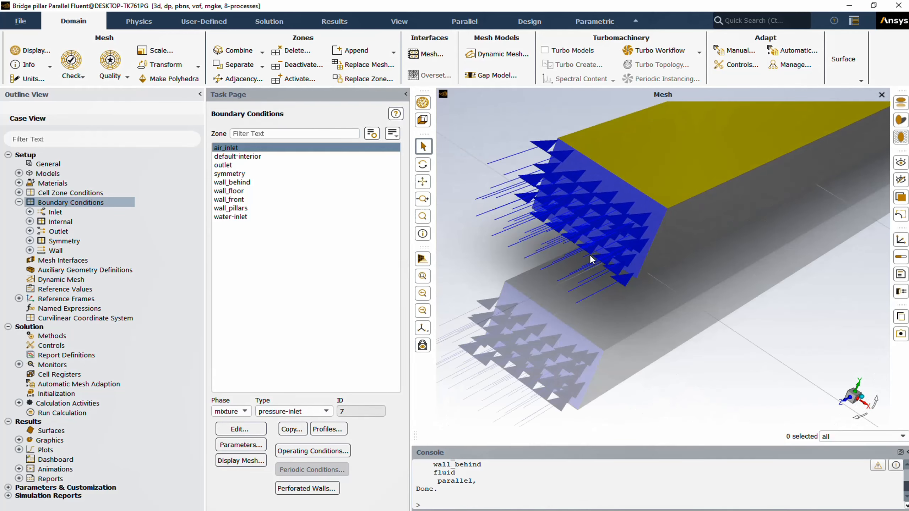
pyautogui.moveTo(604, 189); pyautogui.dragTo(611, 191)
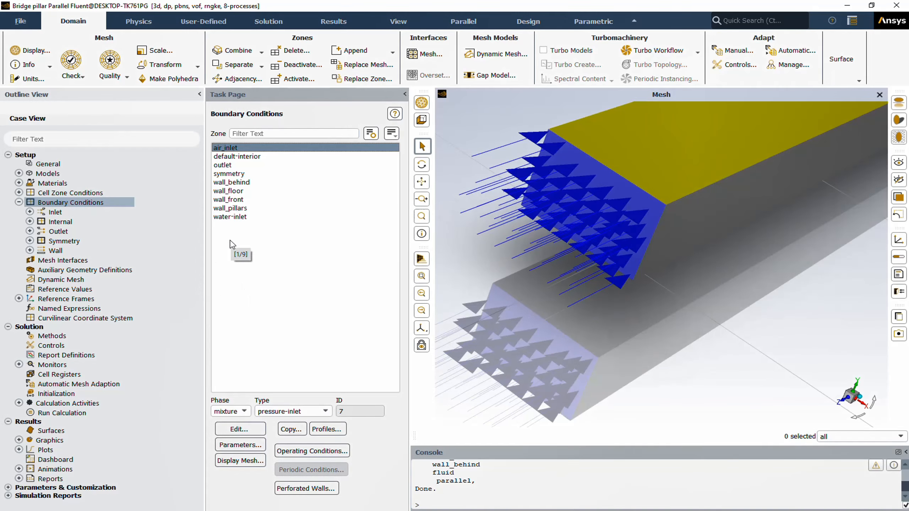
# Apply the outlet's mixture settings: 0 Pa gauge pressure, about 3% backflow turbulent intensity and 0.5 m backflow hydraulic diameter.
pyautogui.click(240, 167)
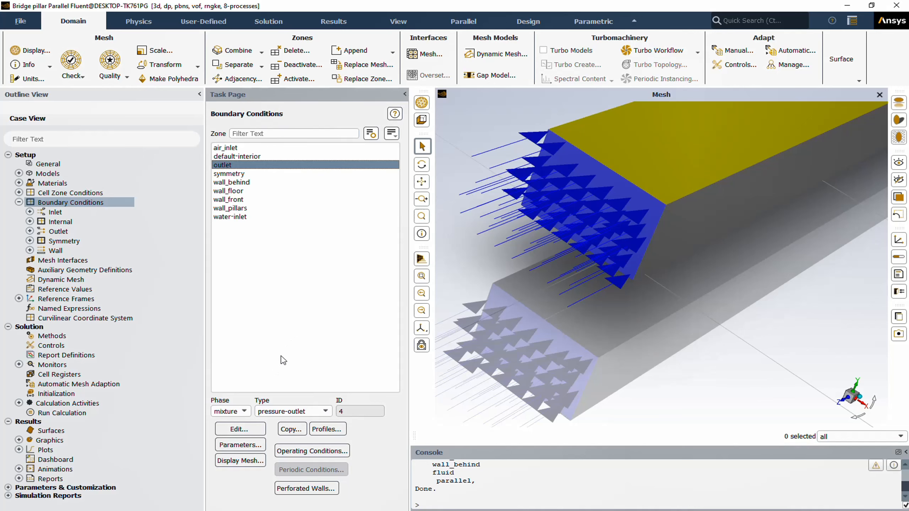
pyautogui.click(243, 431)
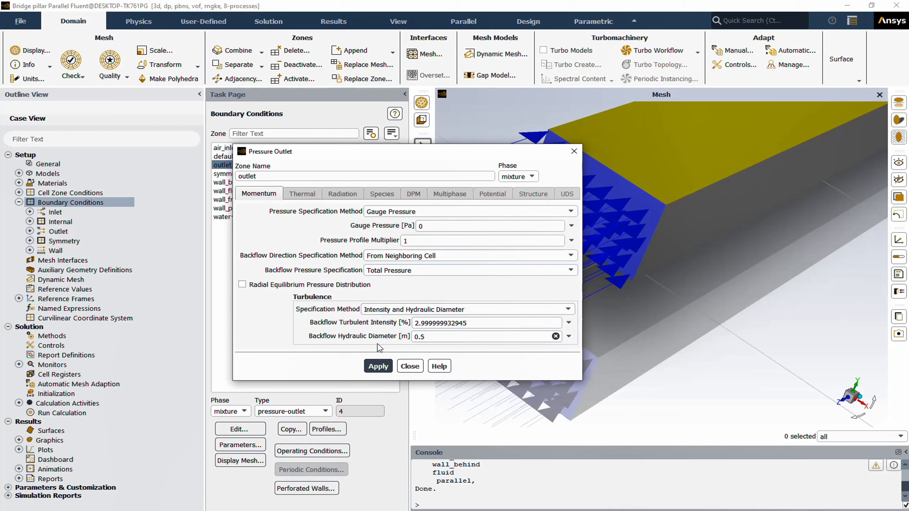
pyautogui.click(383, 368)
# Check the water phase's backflow volume fraction at the outlet and close the outlet's settings.
pyautogui.click(513, 177)
pyautogui.click(513, 204)
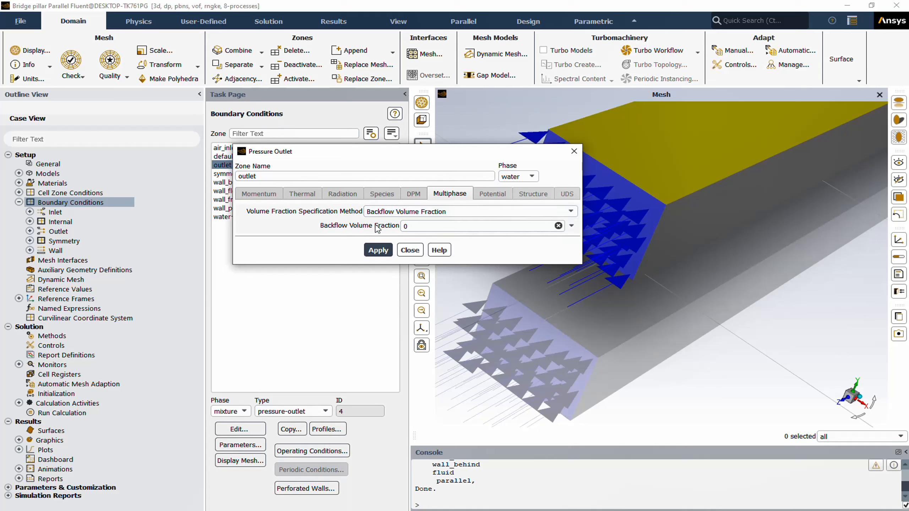
pyautogui.click(403, 252)
pyautogui.click(411, 250)
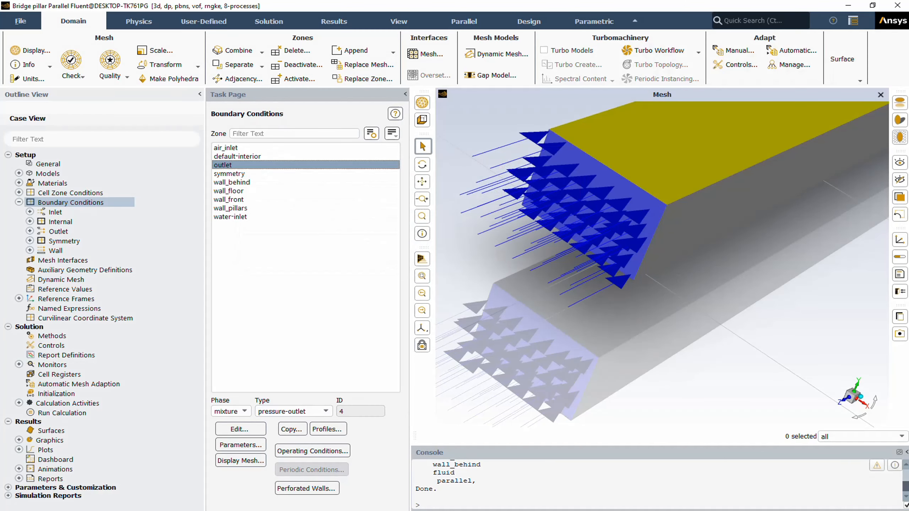
# Identify the symmetry face on top of the channel and check its boundary settings for the mixture and water phases.
pyautogui.scroll(-5, 687, 152)
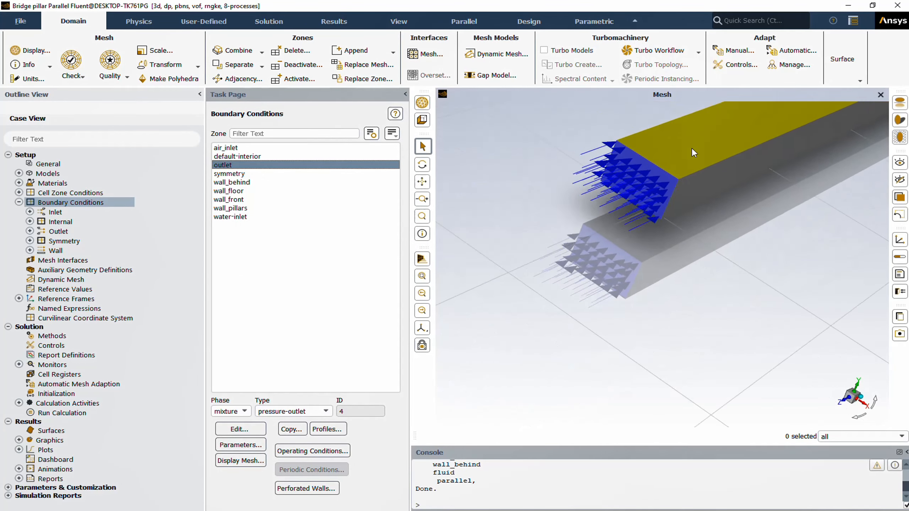
pyautogui.scroll(6, 741, 126)
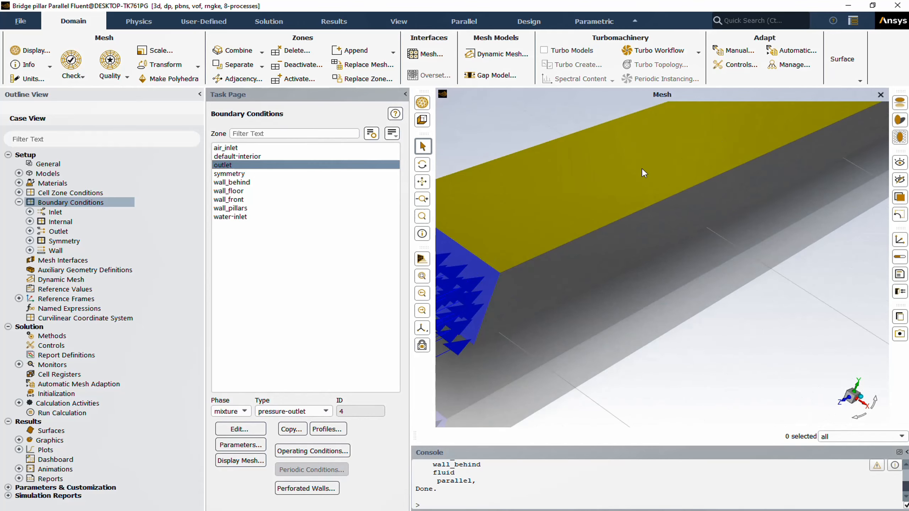
pyautogui.click(603, 178)
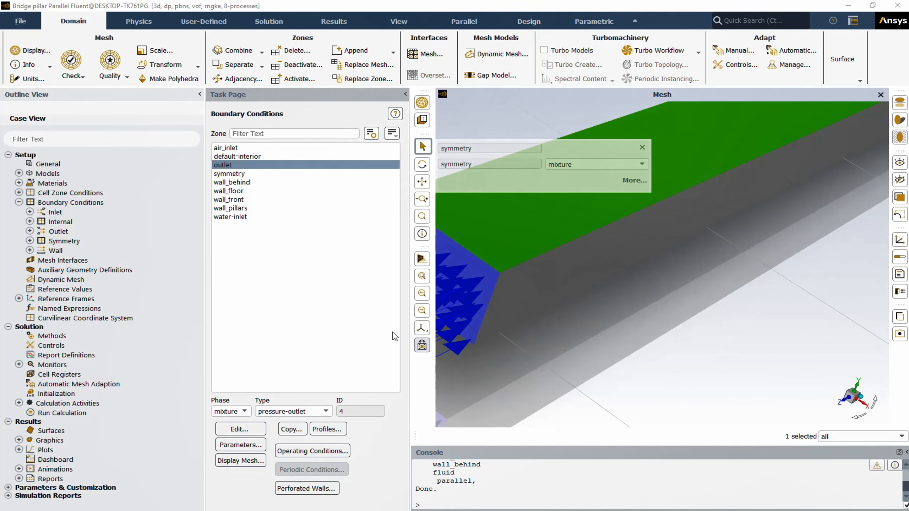
pyautogui.click(240, 174)
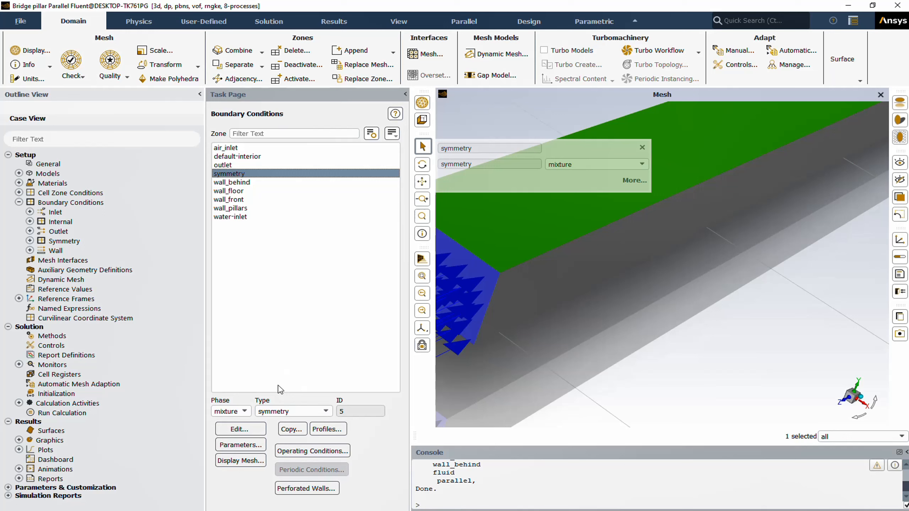
pyautogui.click(228, 426)
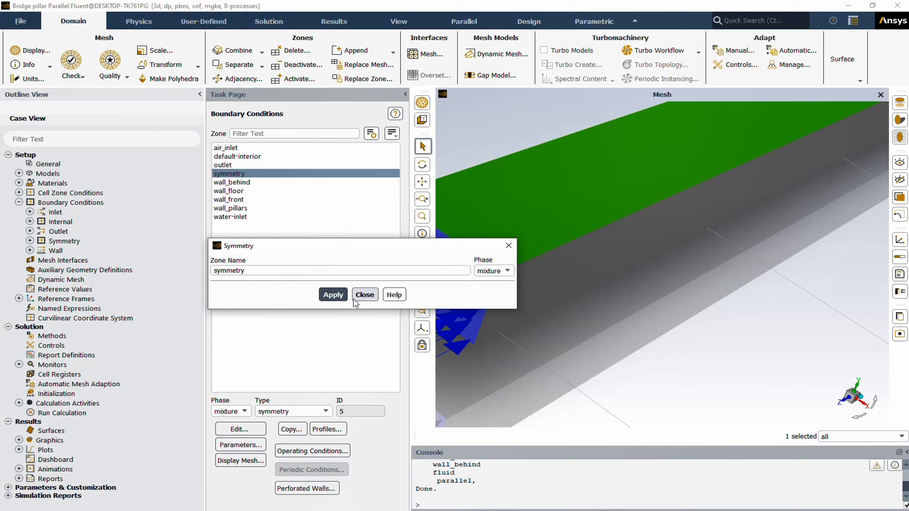
pyautogui.click(497, 271)
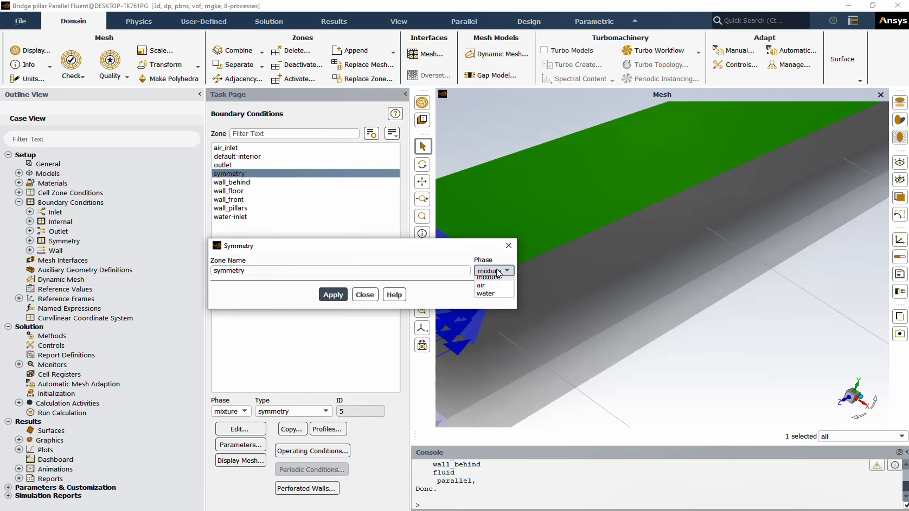
pyautogui.click(488, 299)
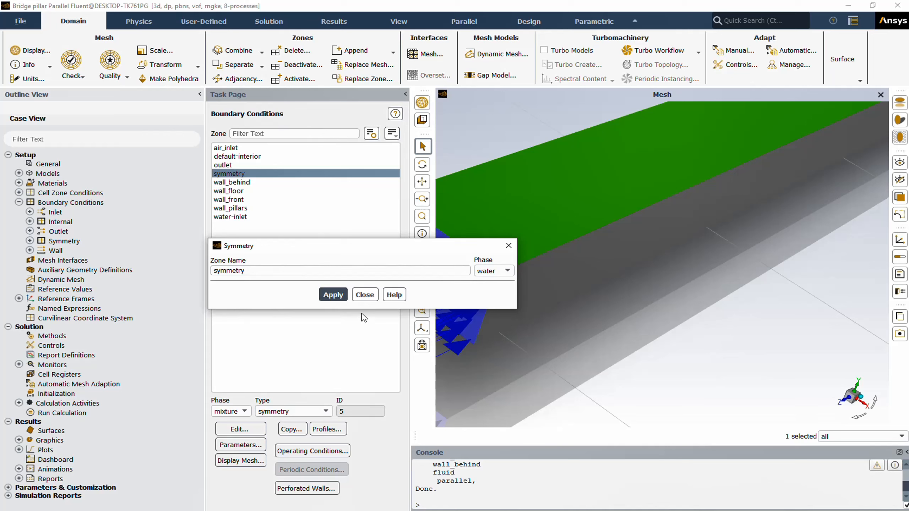
pyautogui.click(365, 295)
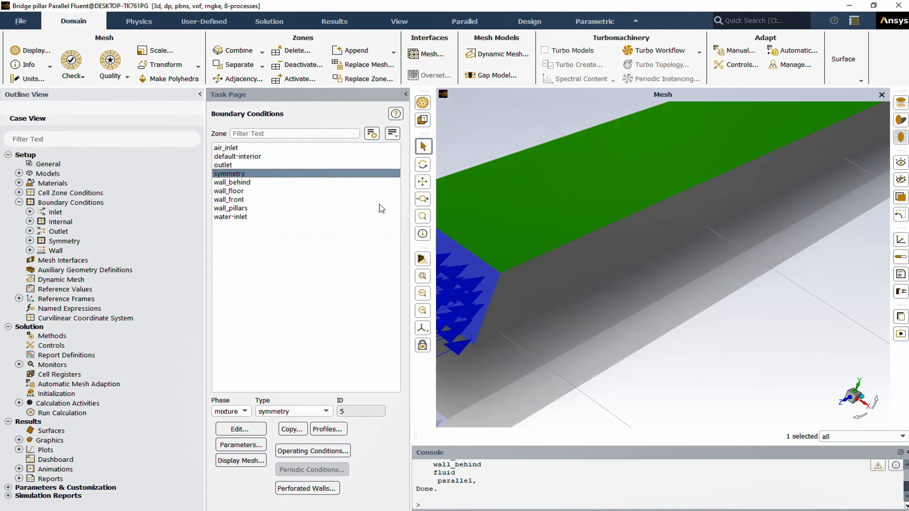
# Go through the wall zones and apply wall_pillars as a stationary, no-slip wall with standard roughness, 0 m height and 0.5 constant.
pyautogui.click(235, 184)
pyautogui.click(238, 190)
pyautogui.click(244, 200)
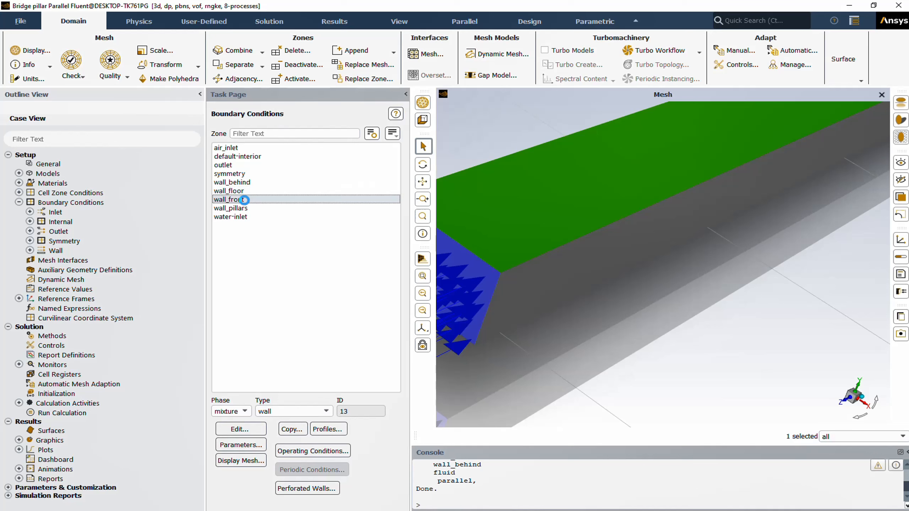
pyautogui.click(246, 209)
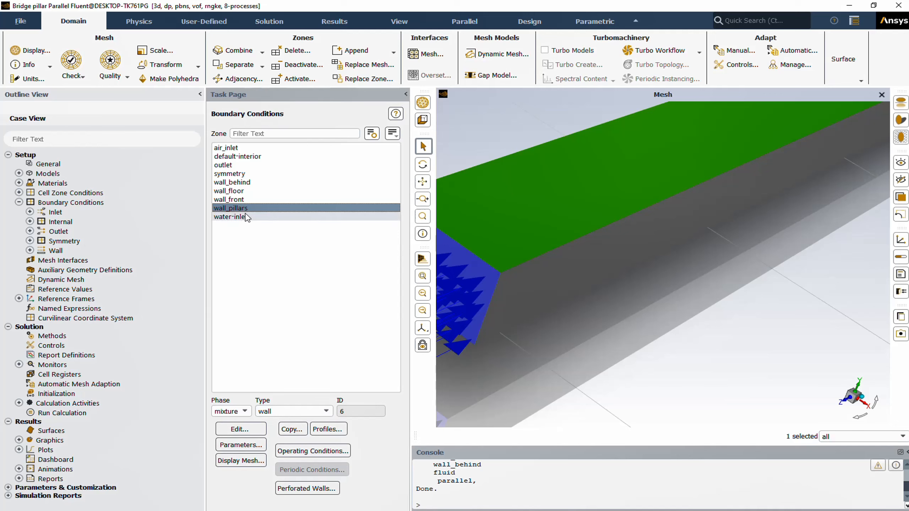
pyautogui.click(247, 429)
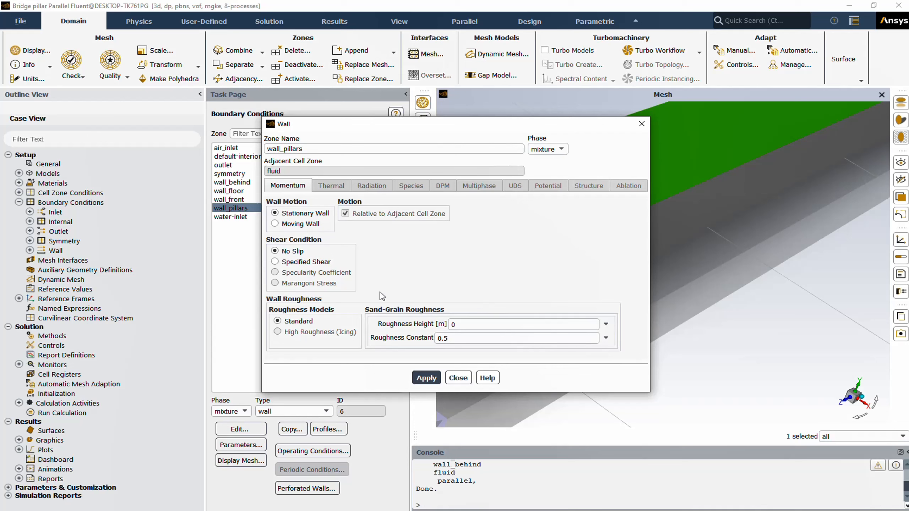
pyautogui.click(433, 377)
pyautogui.click(458, 378)
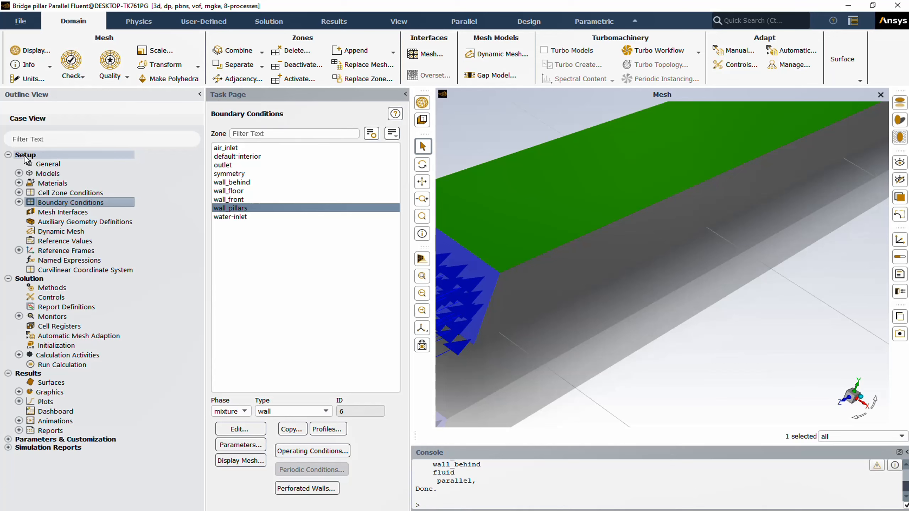
# Review the Volume of Fluid multiphase model's sub-models, formulation and interface options without changing them.
pyautogui.click(19, 173)
pyautogui.click(91, 183)
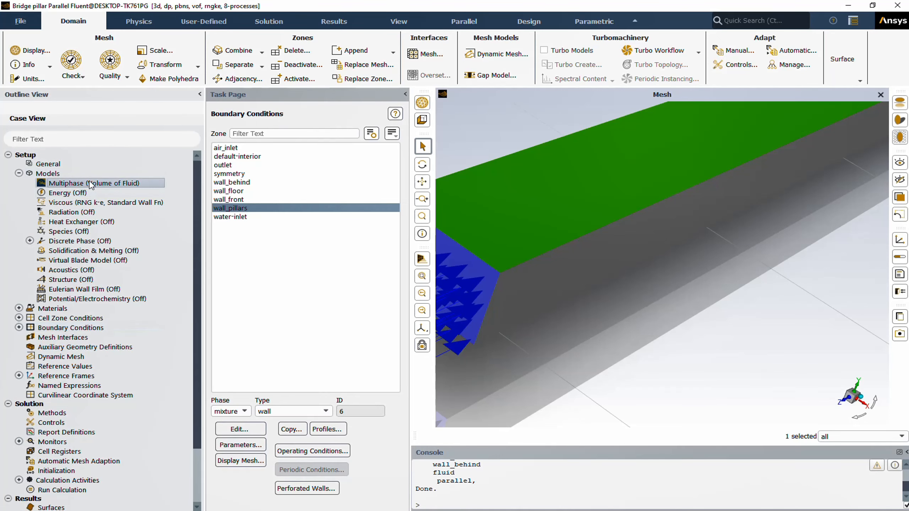
pyautogui.doubleClick(91, 184)
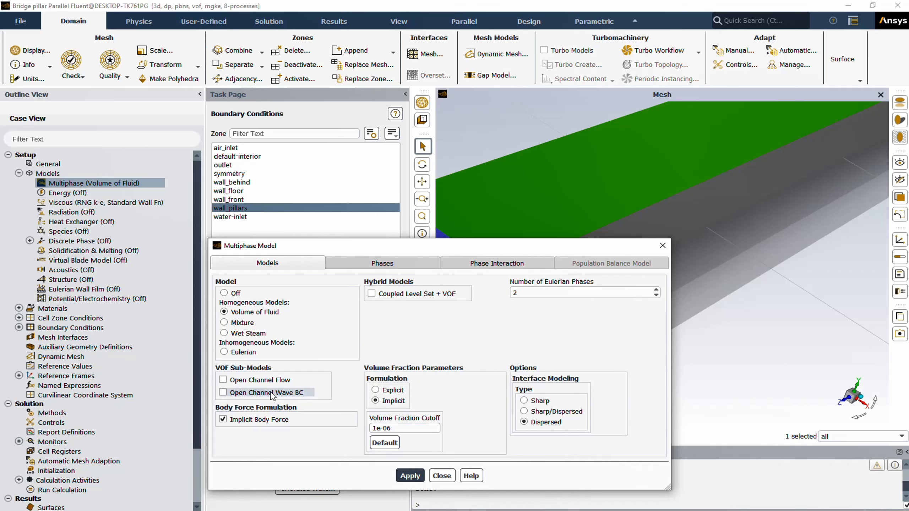
pyautogui.click(442, 476)
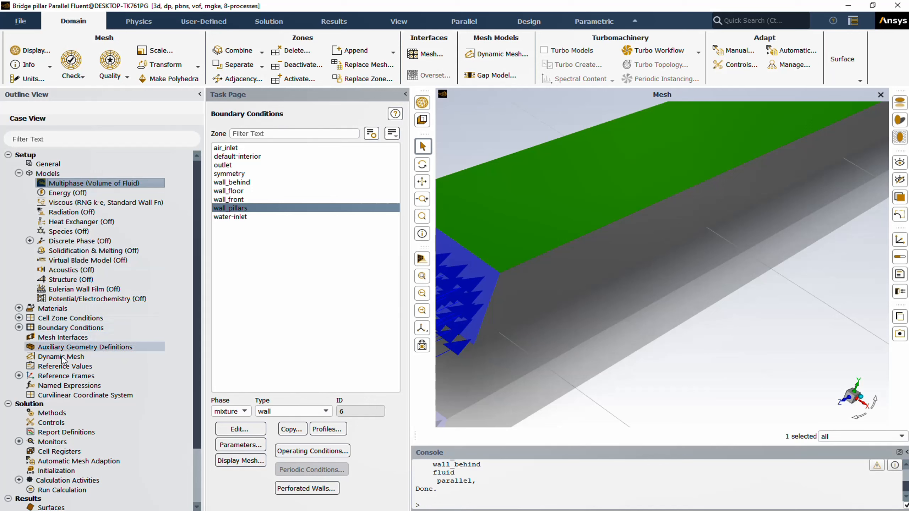
# Review the solution methods' coupling and discretization schemes and the under-relaxation factors of the solution controls.
pyautogui.click(27, 408)
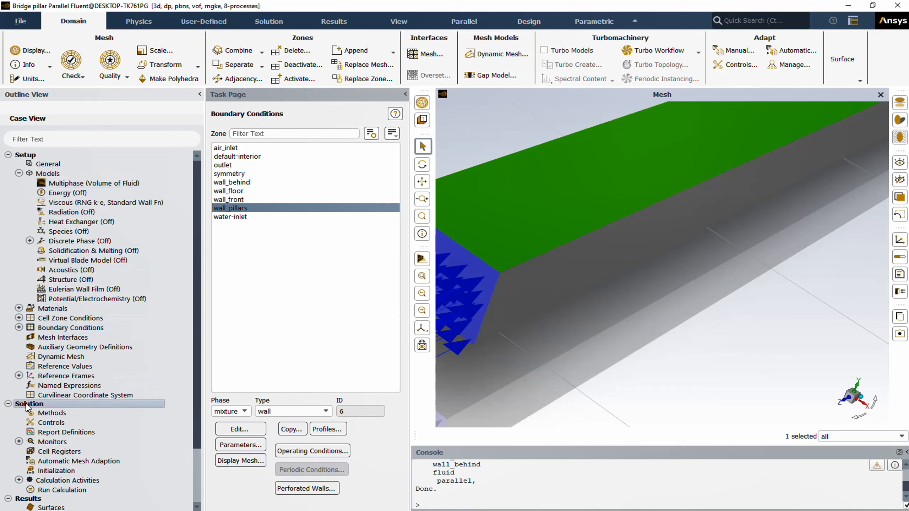
pyautogui.click(63, 415)
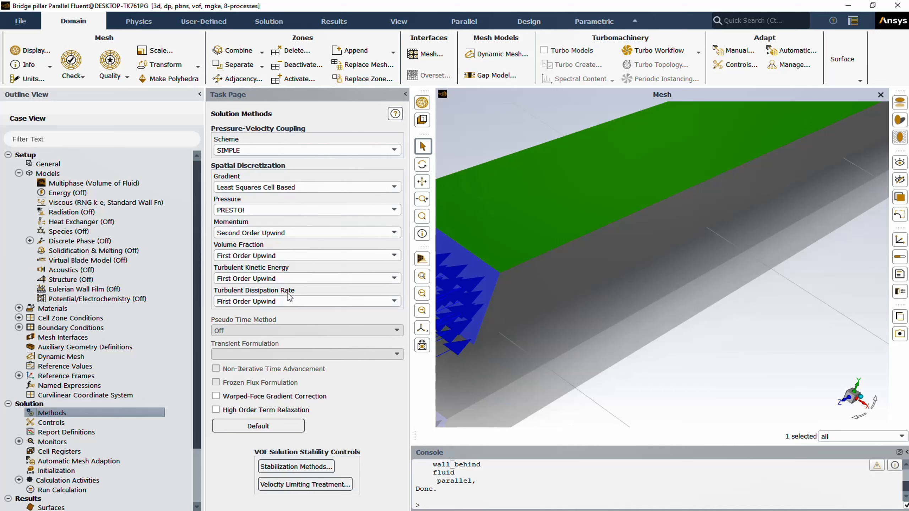
pyautogui.click(73, 424)
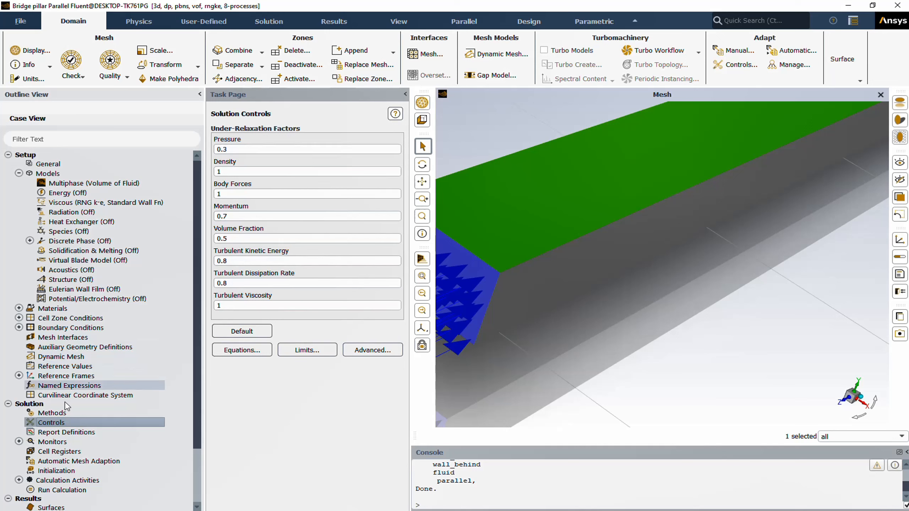
pyautogui.click(72, 432)
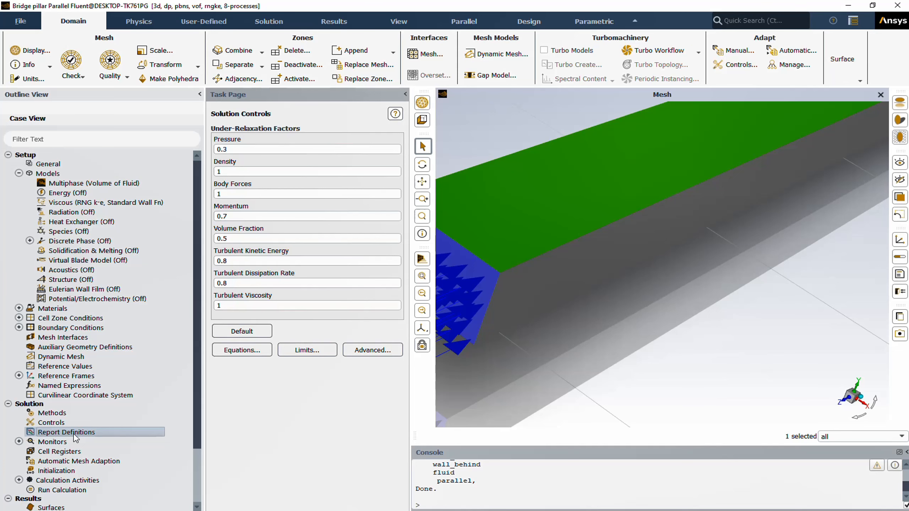
# Accept the residual monitors with console printing, plotting and an absolute convergence criterion of 0.001 for every equation.
pyautogui.scroll(-2, 61, 397)
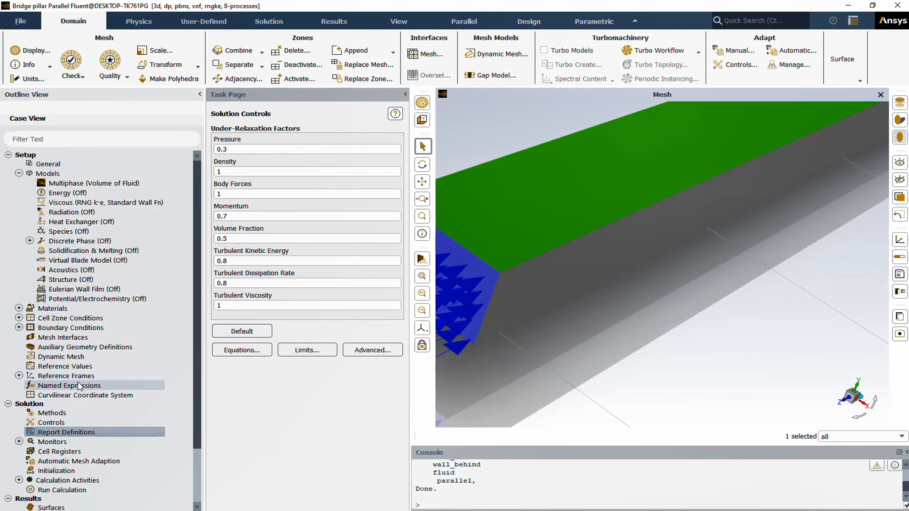
pyautogui.doubleClick(49, 388)
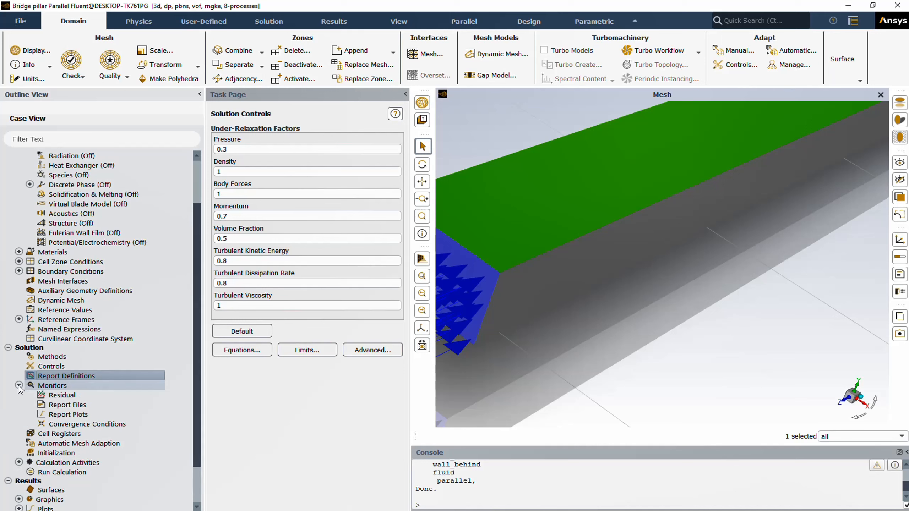
pyautogui.click(73, 396)
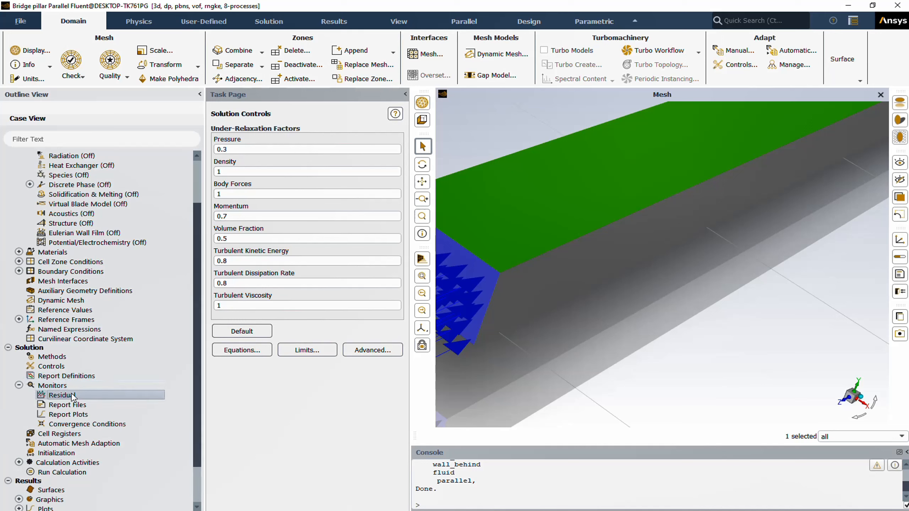
pyautogui.doubleClick(73, 396)
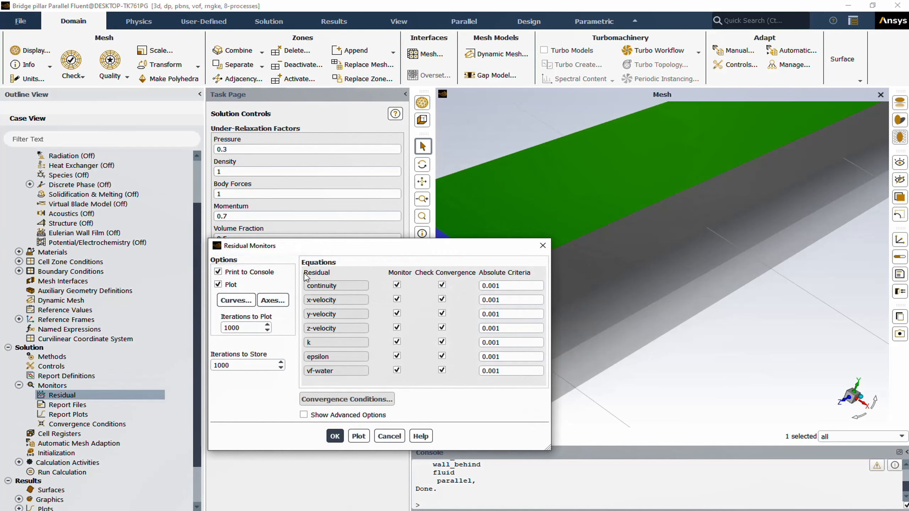
pyautogui.moveTo(350, 246); pyautogui.dragTo(369, 217)
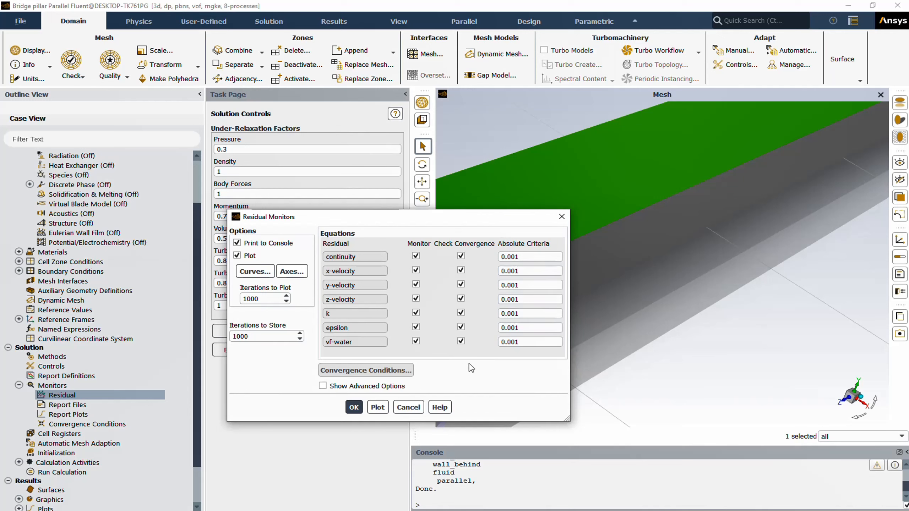
pyautogui.click(354, 408)
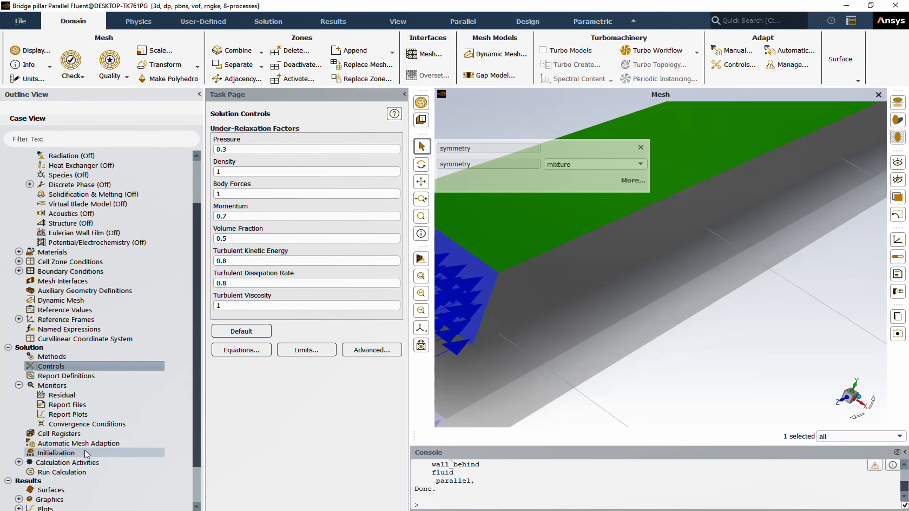
# Initialize the solution with standard initialization, zero pressure and velocities, turbulence values of 1 and water volume fraction 0, and open the calculation settings.
pyautogui.doubleClick(62, 454)
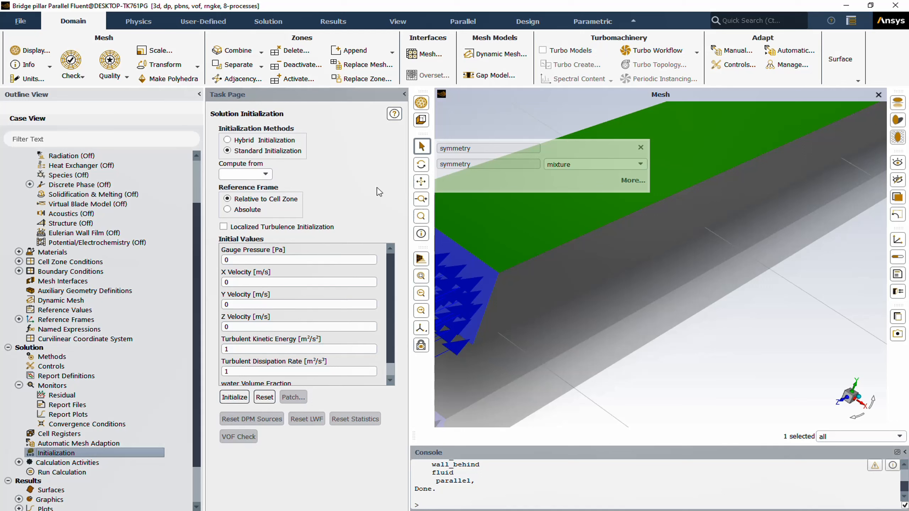
pyautogui.scroll(-1, 308, 304)
pyautogui.scroll(1, 309, 306)
pyautogui.scroll(-1, 270, 280)
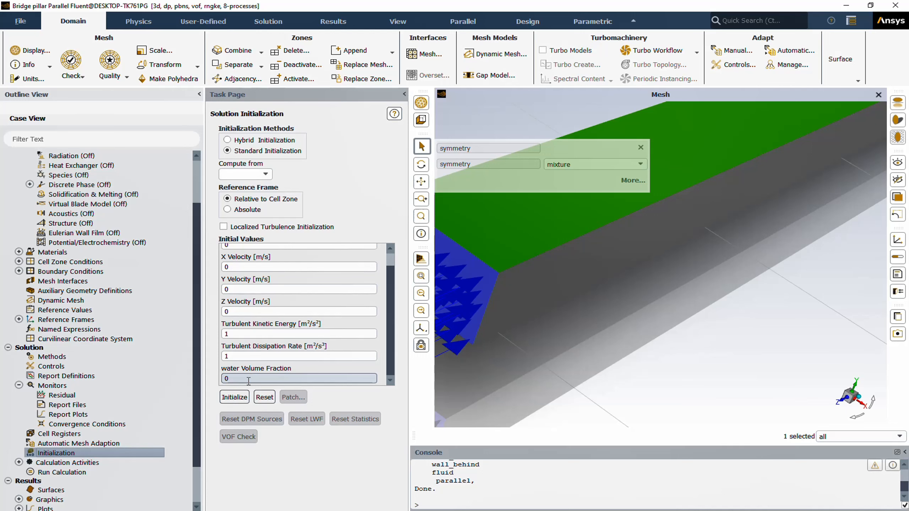
pyautogui.click(234, 398)
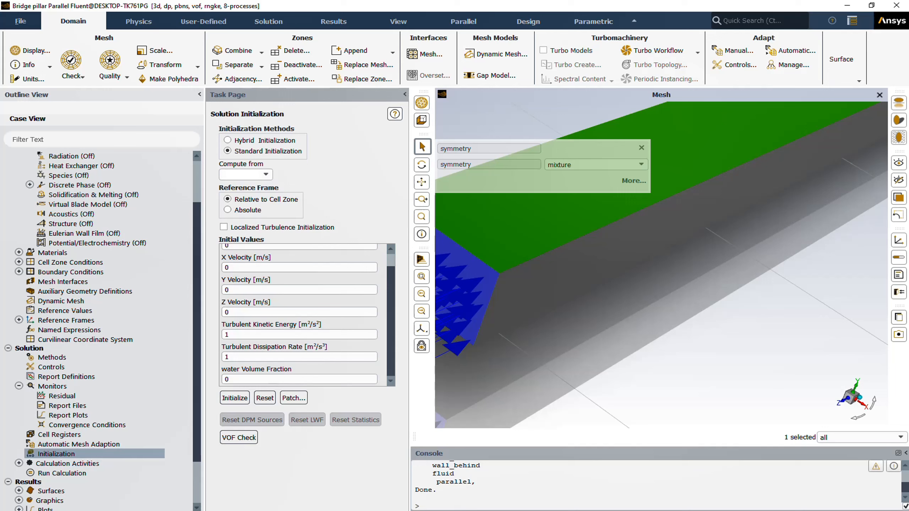
pyautogui.click(75, 475)
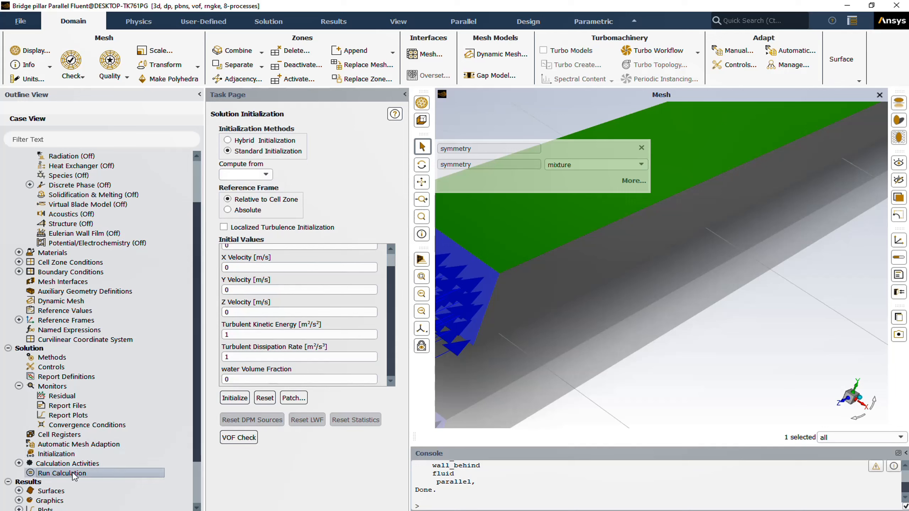
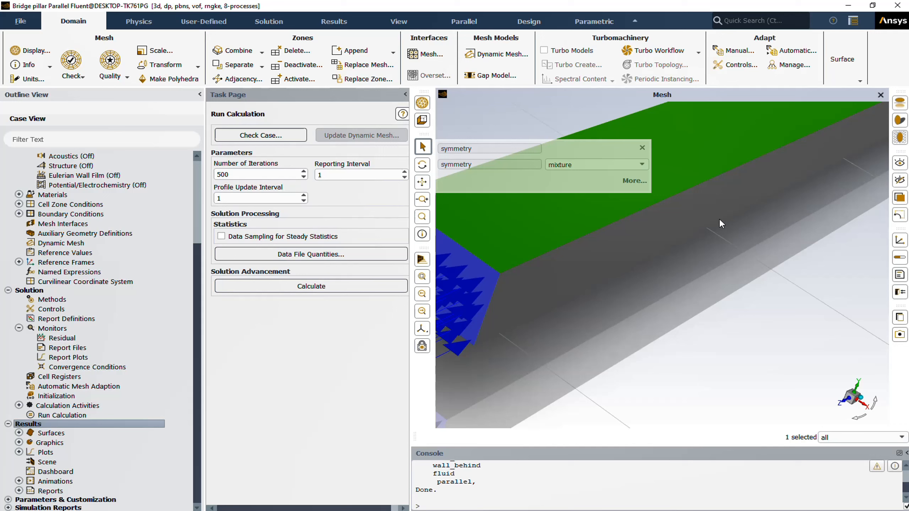
# Create a single plane surface with the YZ Plane method at X = 0 m.
pyautogui.click(846, 78)
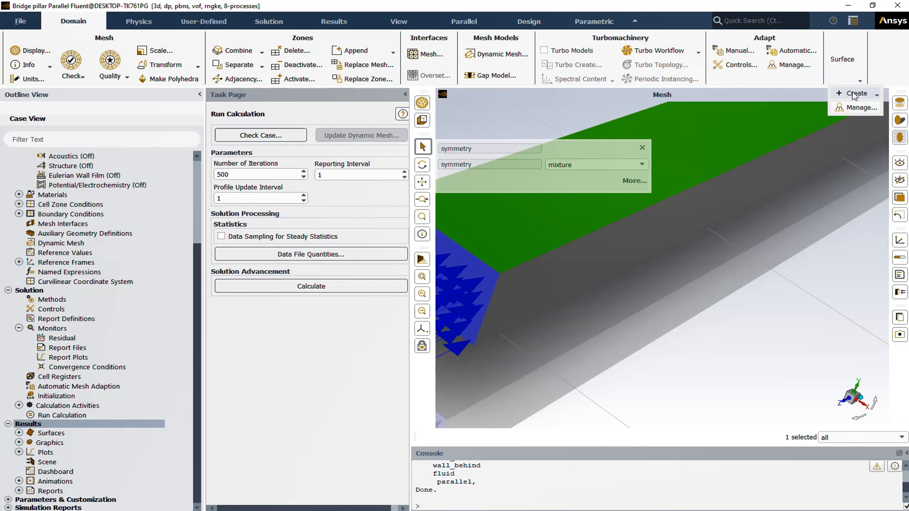
pyautogui.moveTo(854, 96)
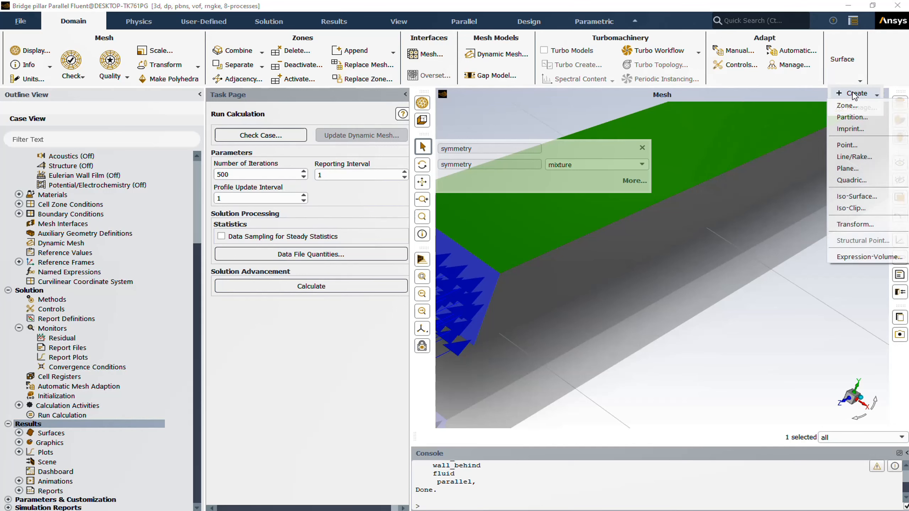
pyautogui.click(861, 169)
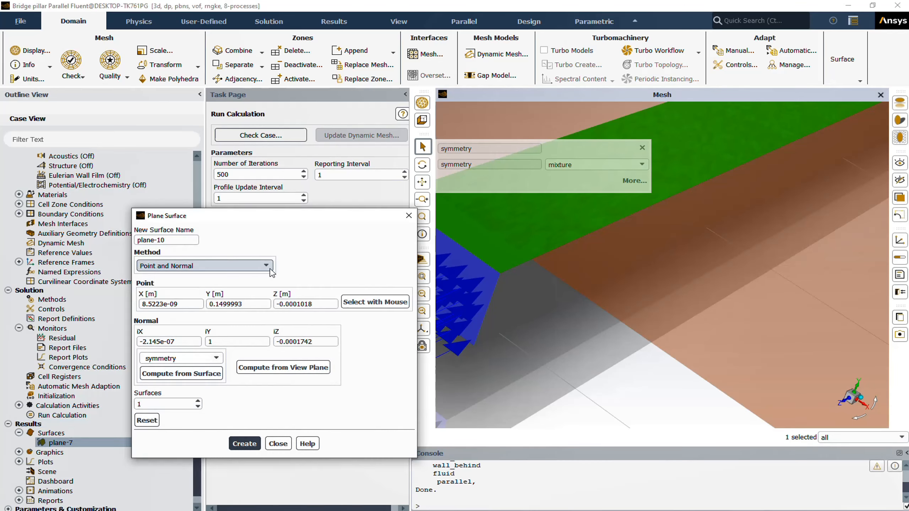
pyautogui.click(260, 268)
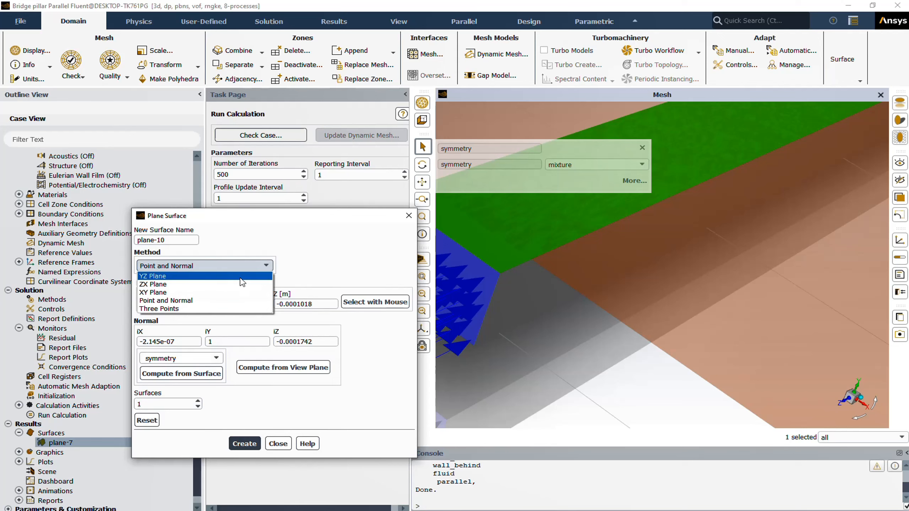
pyautogui.click(199, 276)
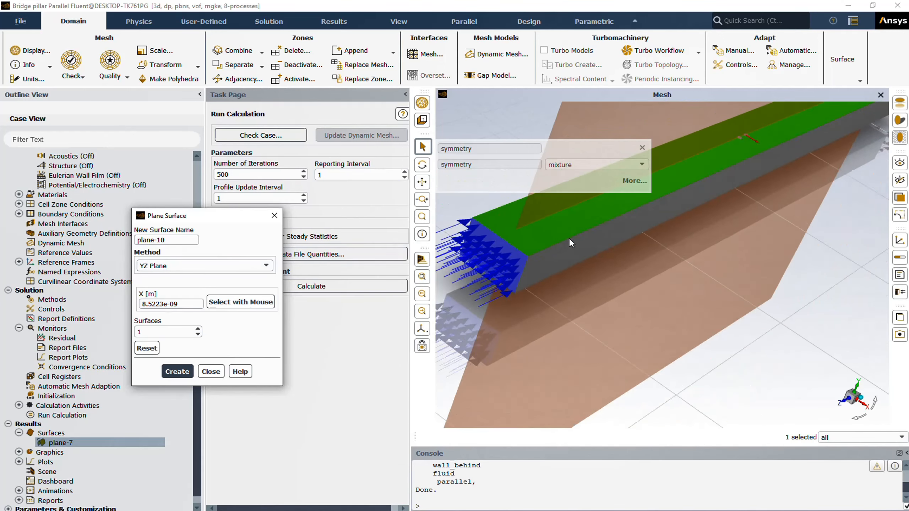
pyautogui.moveTo(545, 253); pyautogui.dragTo(634, 186)
pyautogui.click(643, 147)
pyautogui.scroll(2, 633, 186)
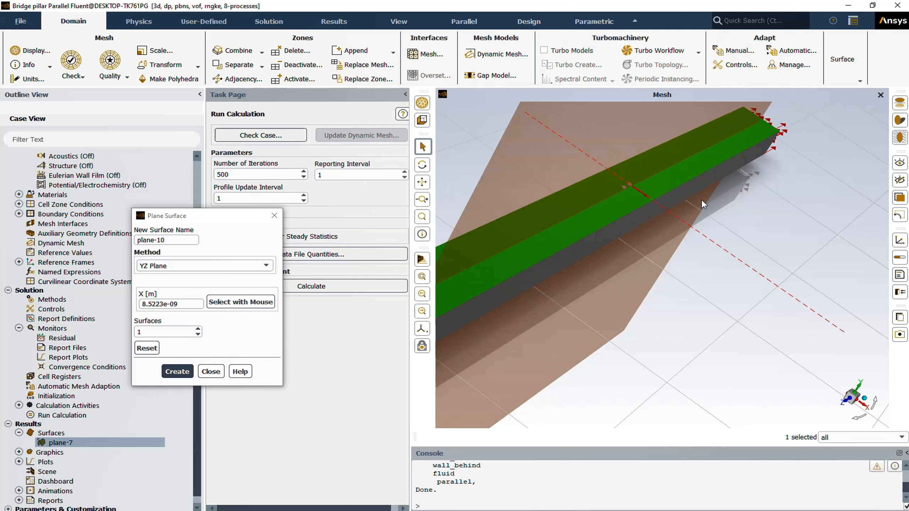
pyautogui.rightClick(643, 215)
pyautogui.doubleClick(185, 305)
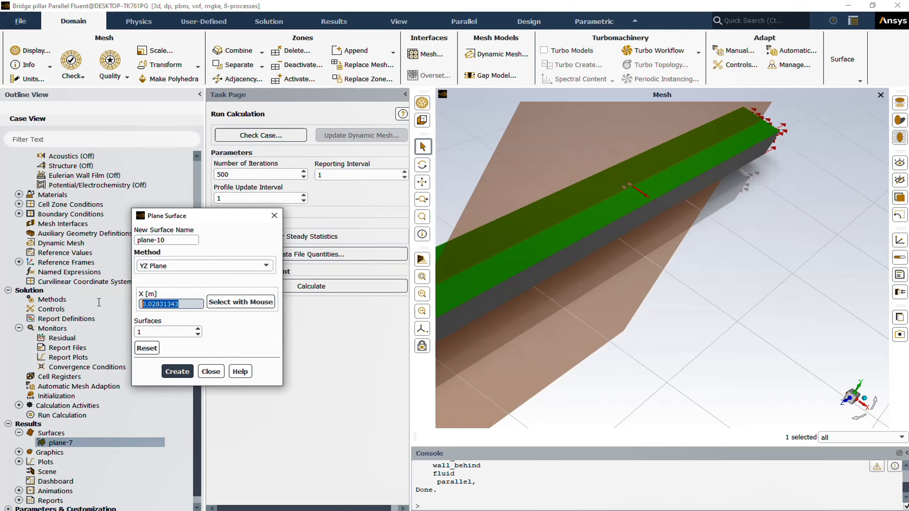
pyautogui.write('0')
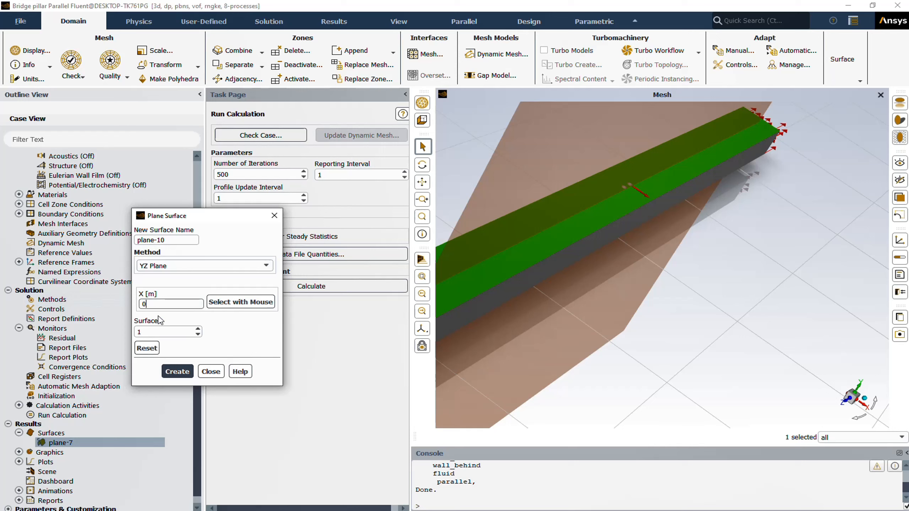
pyautogui.click(315, 356)
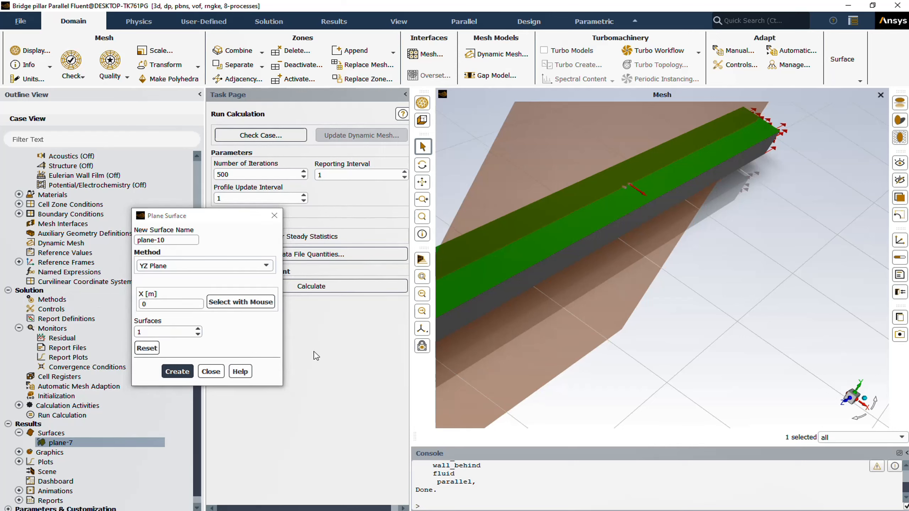
pyautogui.click(181, 376)
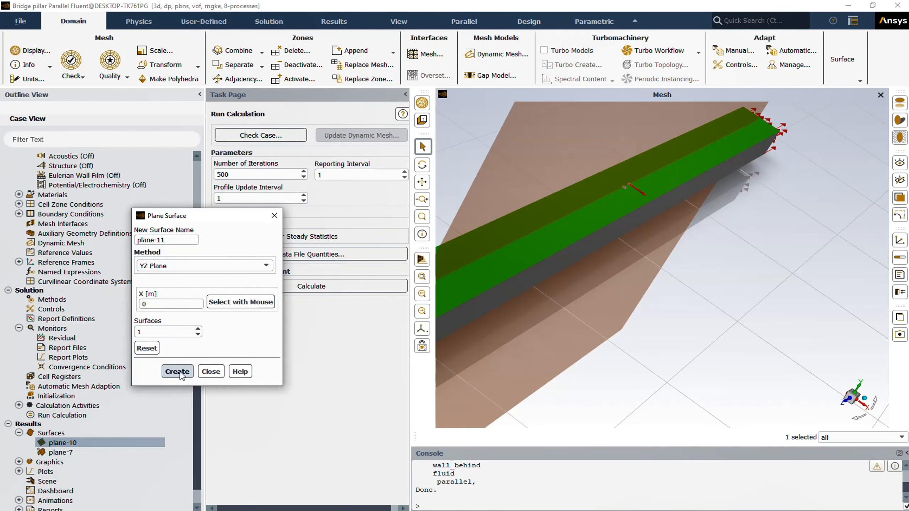
pyautogui.click(211, 372)
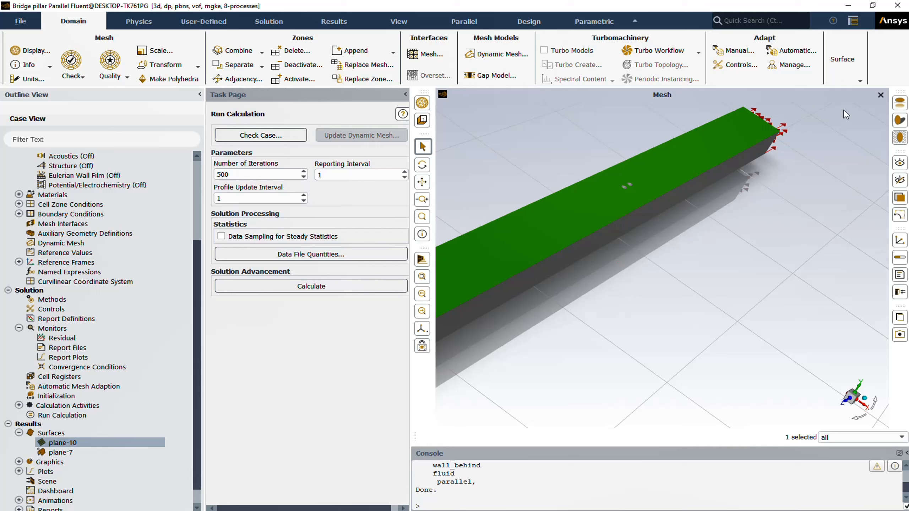
pyautogui.click(851, 83)
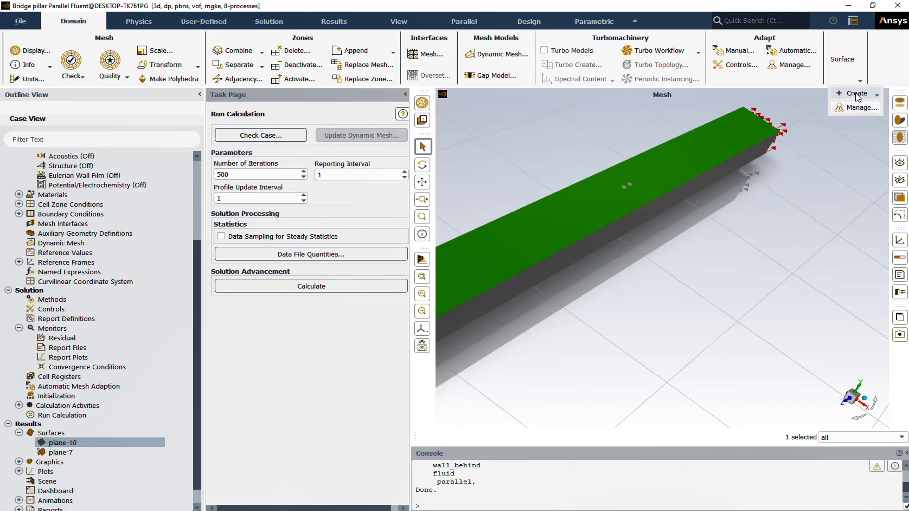
pyautogui.click(858, 94)
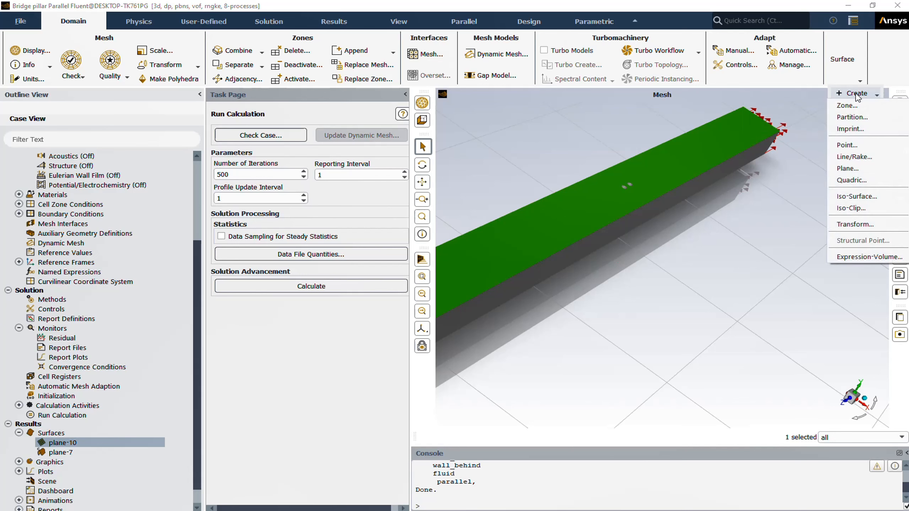
pyautogui.click(861, 198)
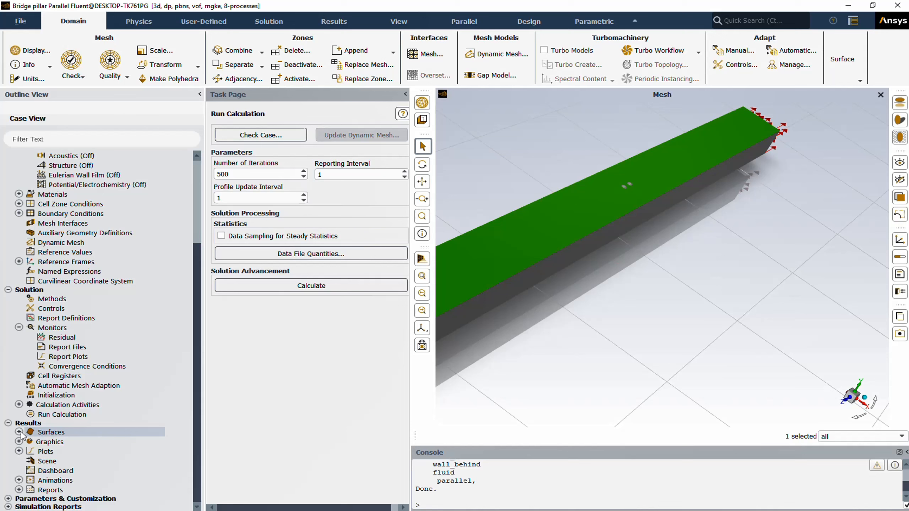
pyautogui.click(19, 432)
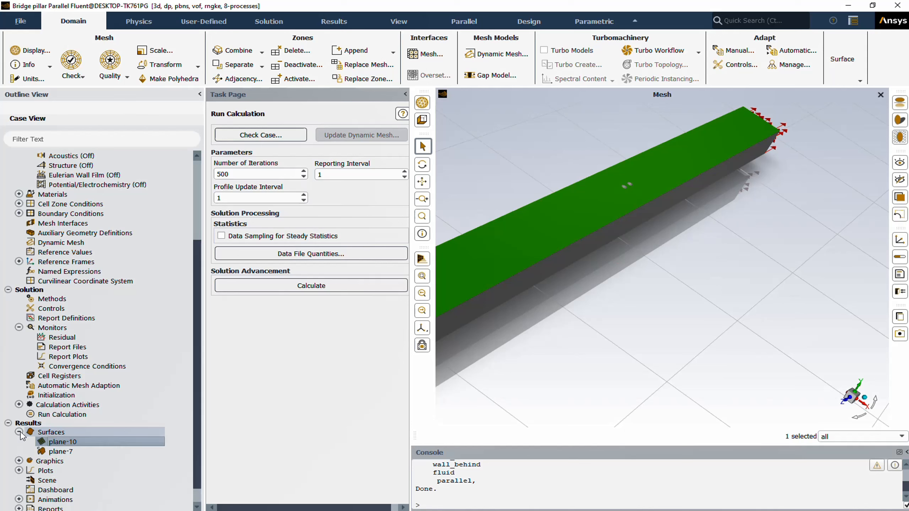
pyautogui.click(19, 432)
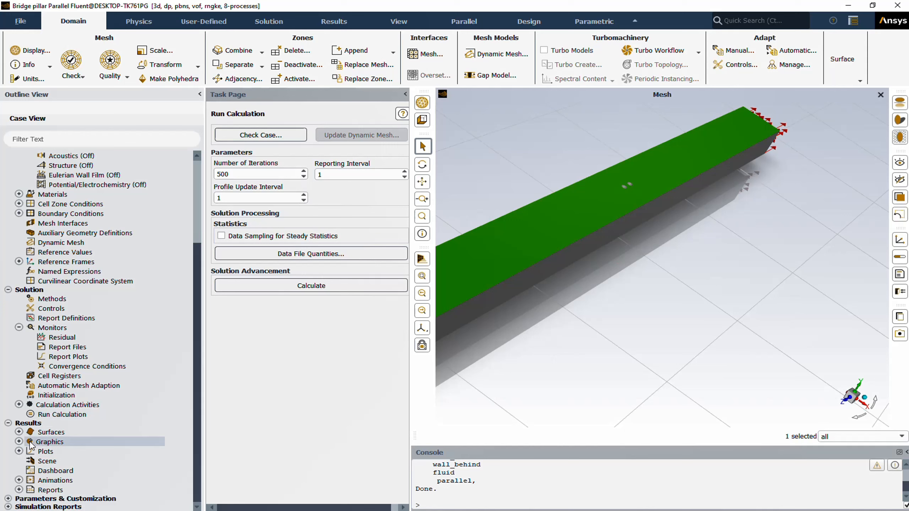
# Create and display a filled, smooth contour of the water phase's volume fraction on plane-10.
pyautogui.click(19, 441)
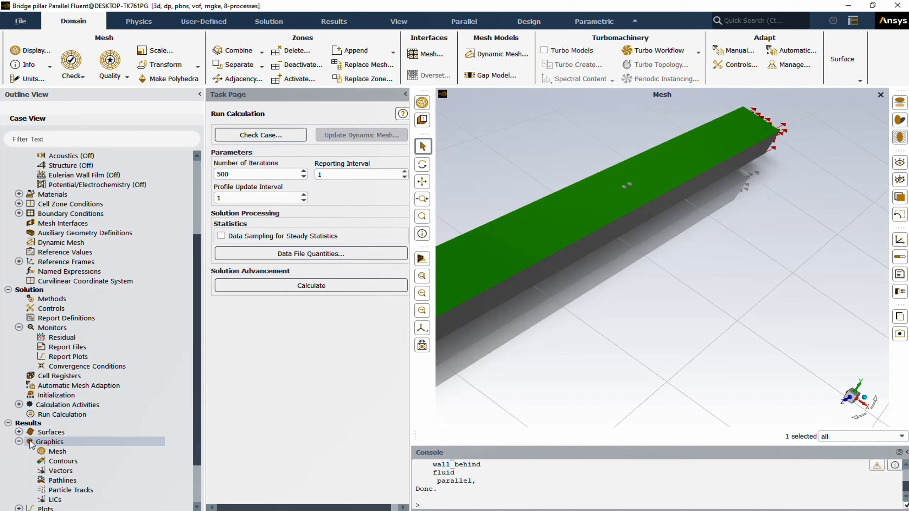
pyautogui.rightClick(71, 465)
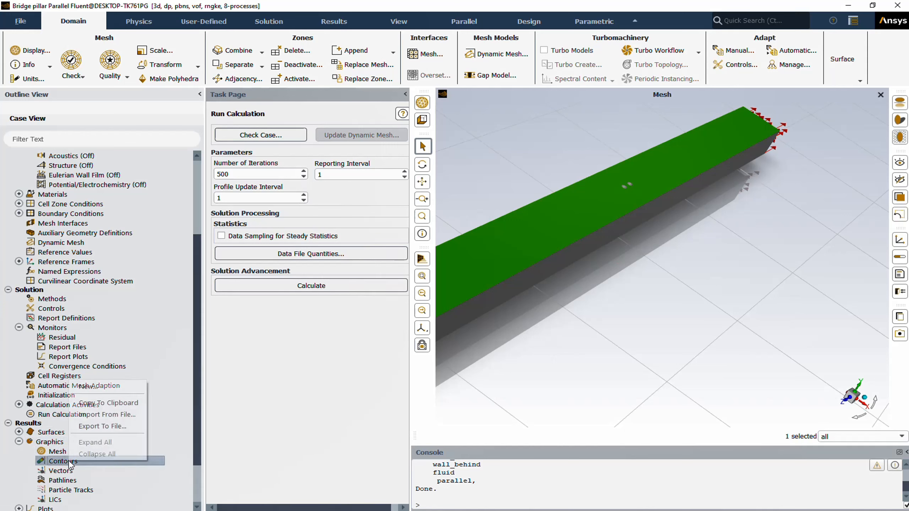
pyautogui.click(94, 387)
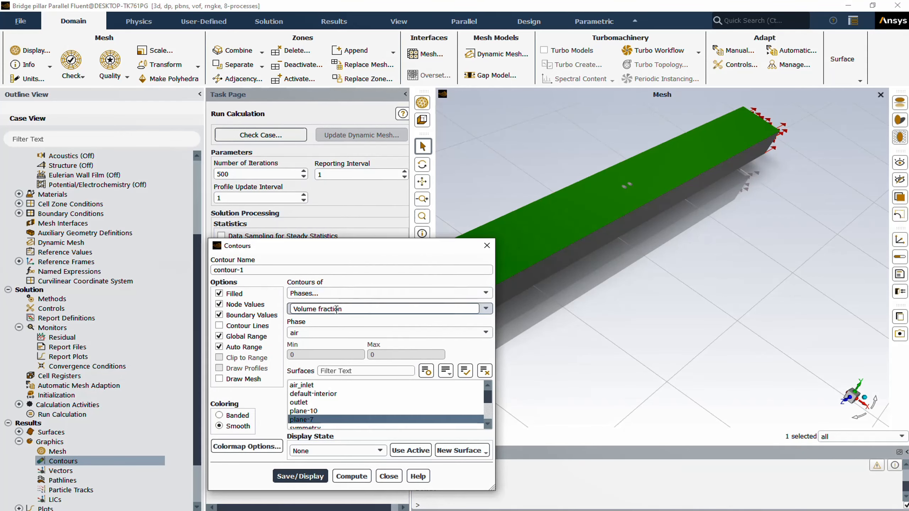
pyautogui.click(333, 333)
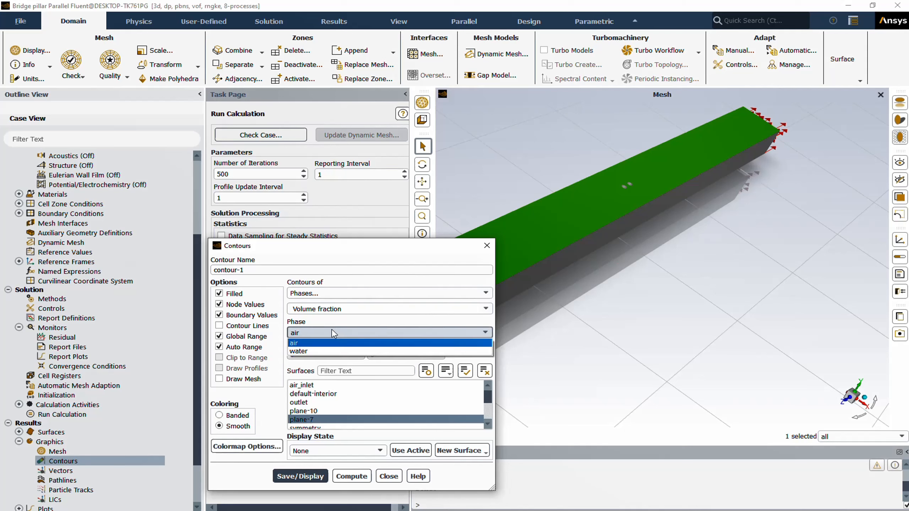
pyautogui.click(320, 351)
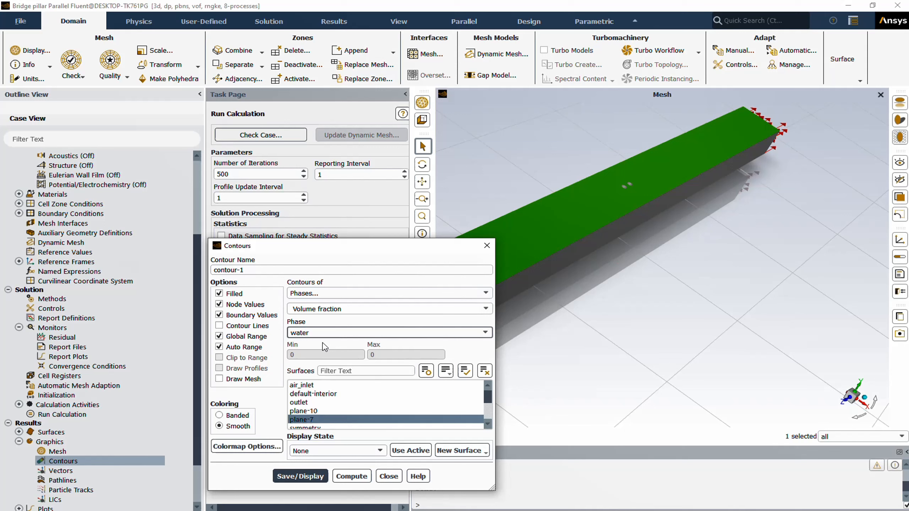
pyautogui.click(336, 411)
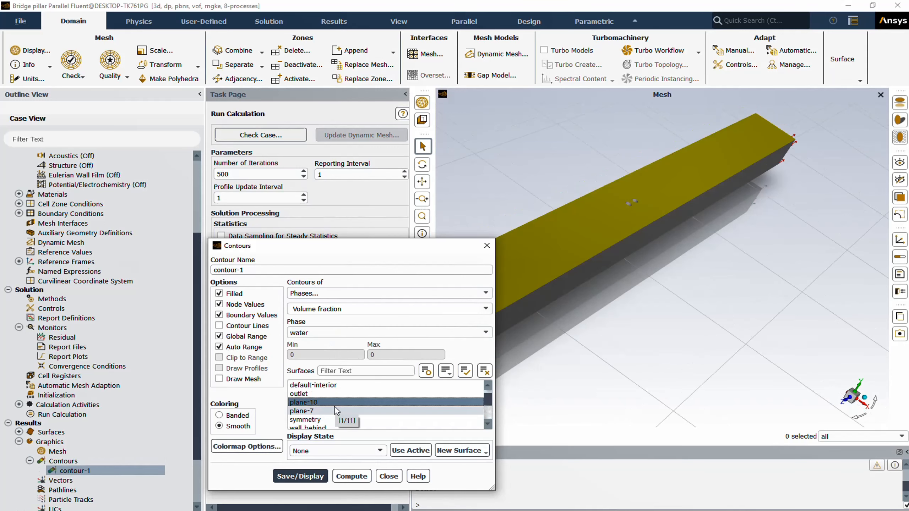
pyautogui.click(312, 478)
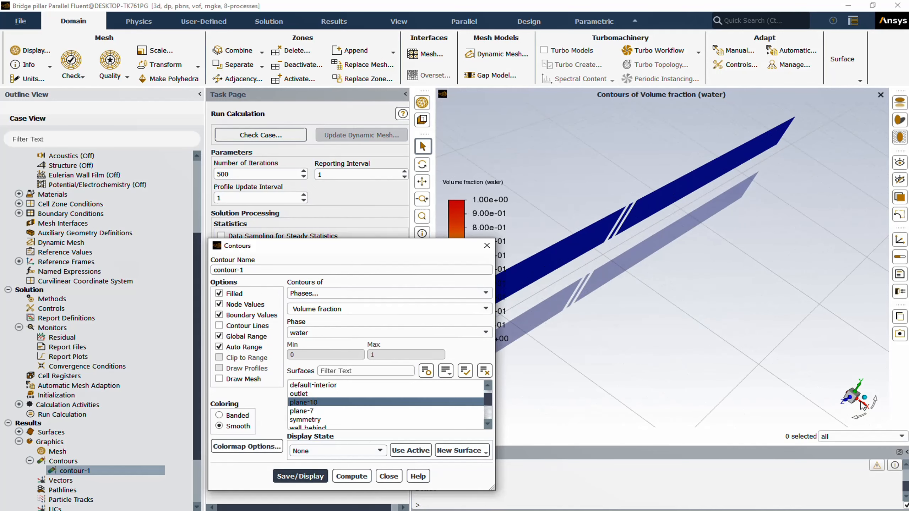
pyautogui.scroll(2, 737, 201)
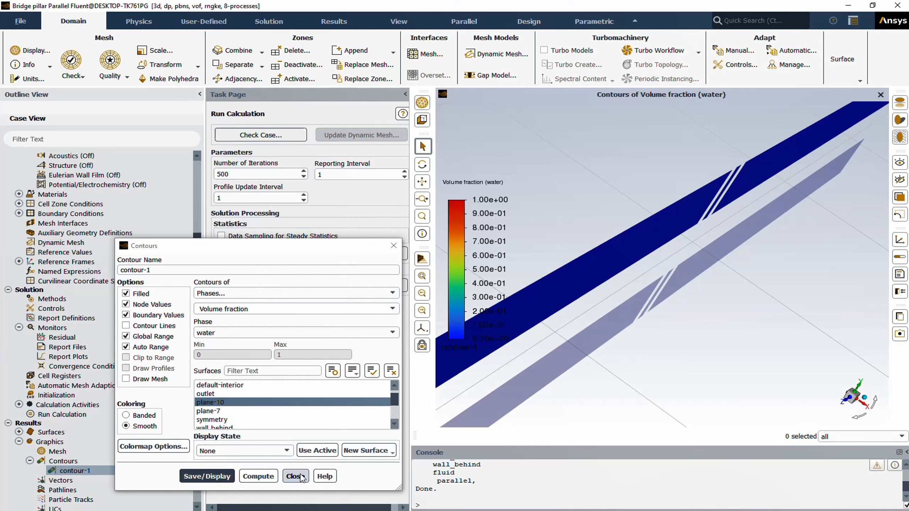
pyautogui.click(295, 477)
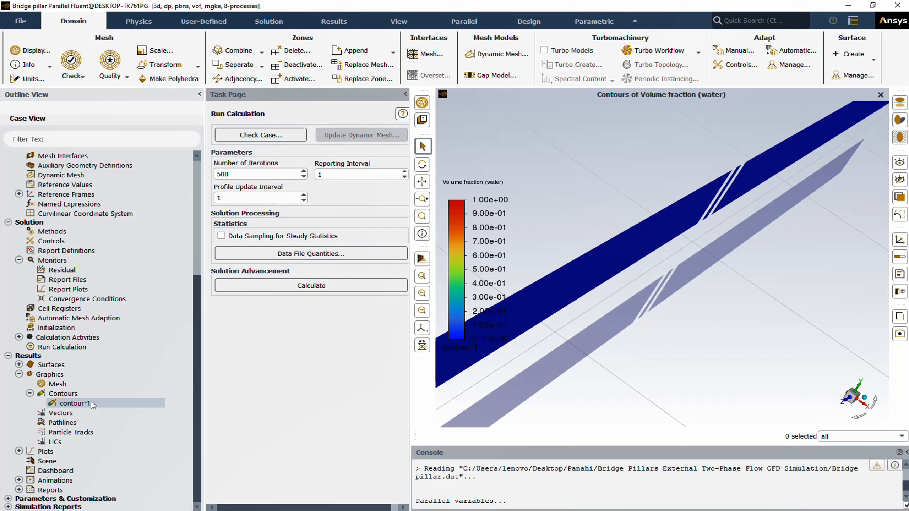
# Redisplay contour-1 with the loaded solution data and examine the water volume fraction along the channel and around the pillars.
pyautogui.doubleClick(94, 404)
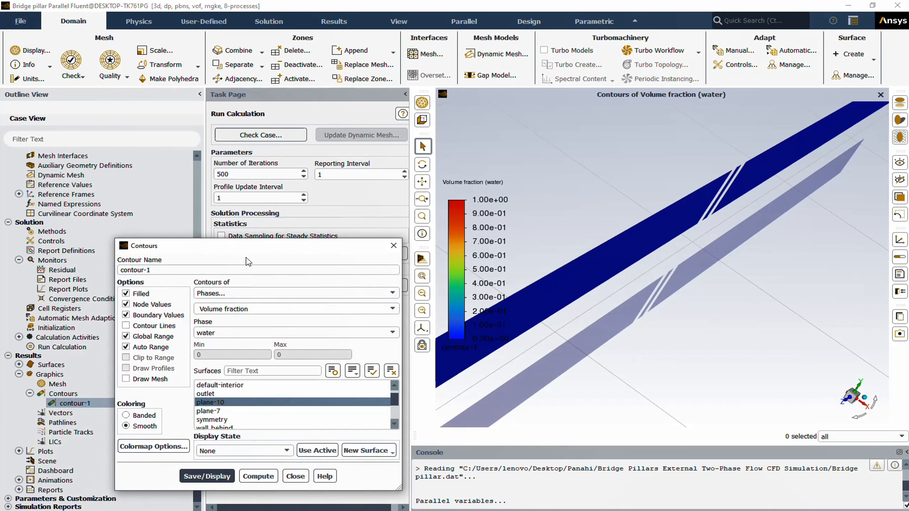
pyautogui.moveTo(245, 251); pyautogui.dragTo(244, 189)
pyautogui.click(205, 415)
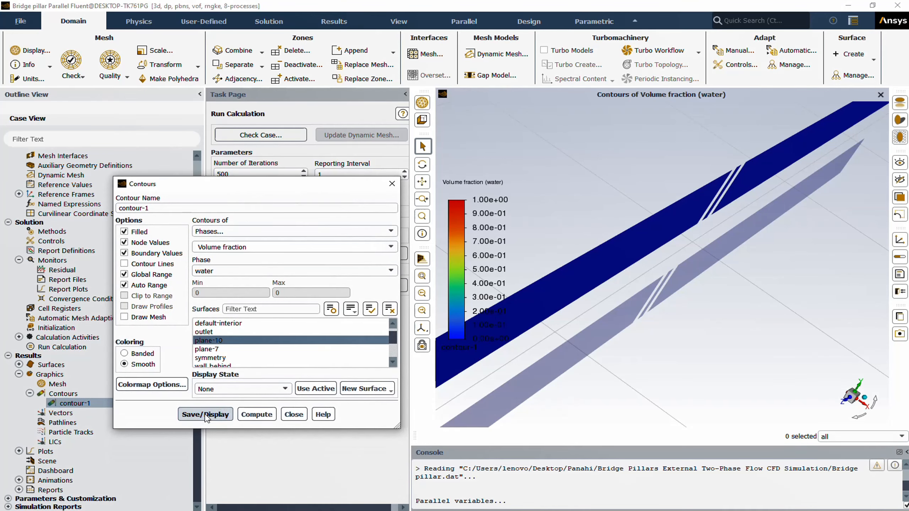
pyautogui.scroll(2, 658, 273)
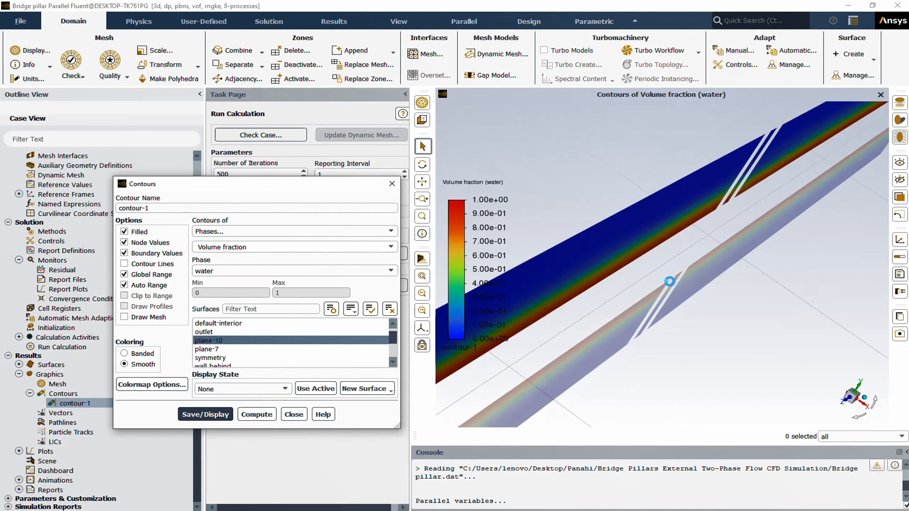
pyautogui.scroll(-5, 670, 282)
pyautogui.scroll(4, 533, 392)
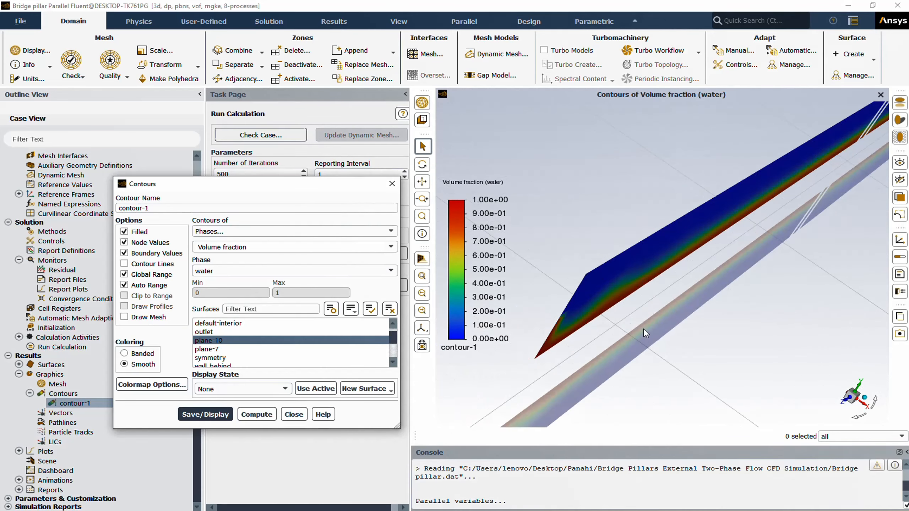
pyautogui.scroll(-3, 775, 264)
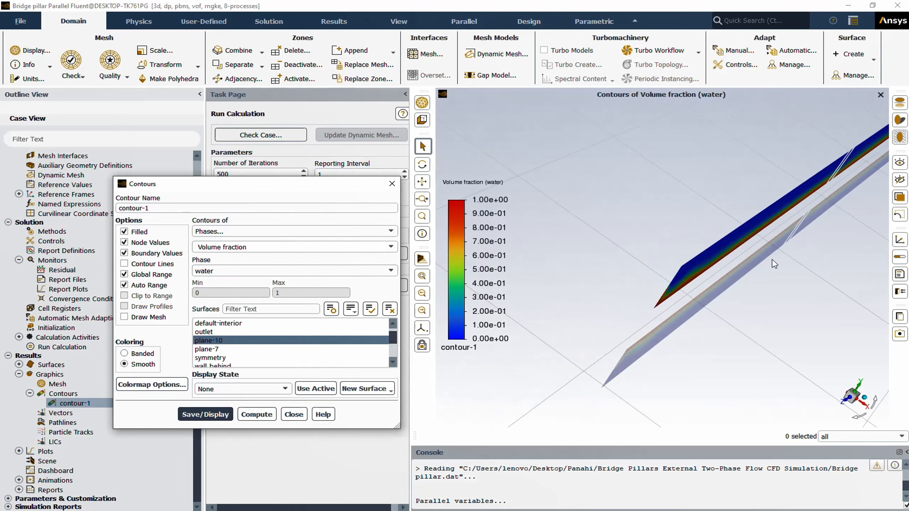
# Examine the water volume fraction contour around the pillars up close and close the contour settings.
pyautogui.scroll(5, 688, 305)
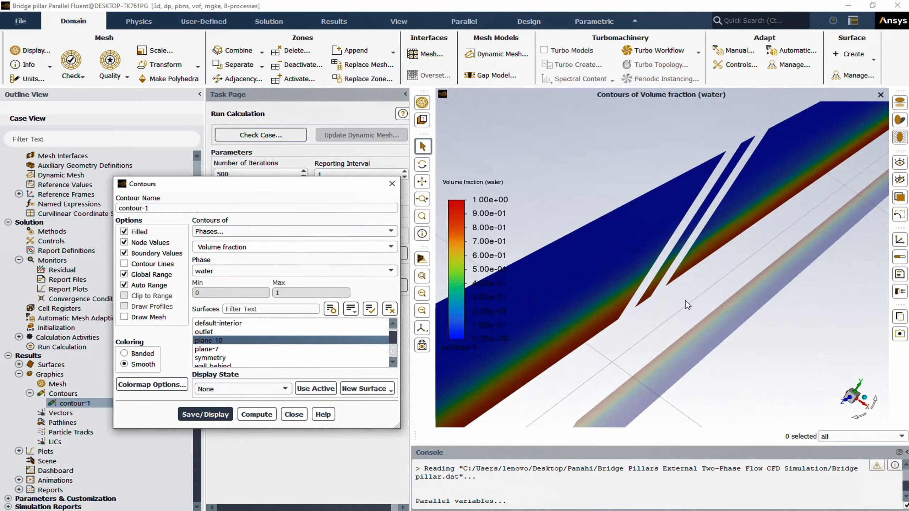
pyautogui.scroll(-3, 688, 304)
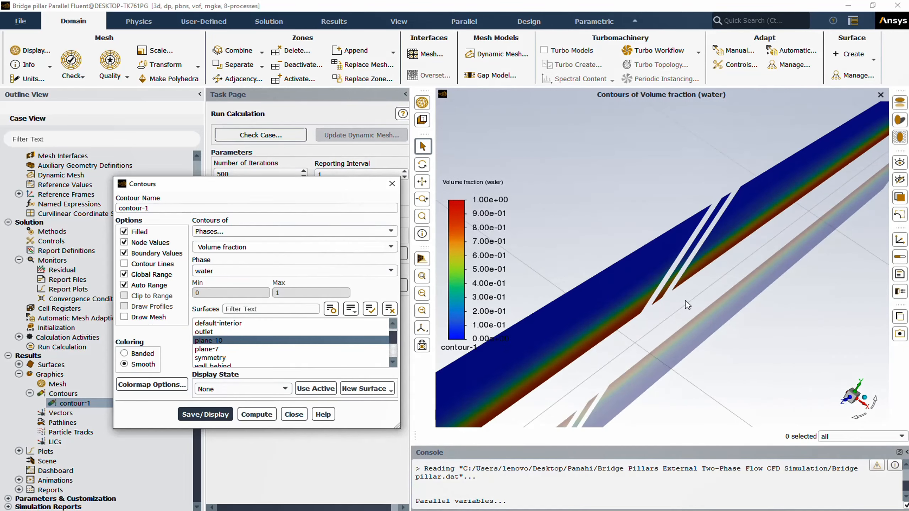
pyautogui.click(293, 415)
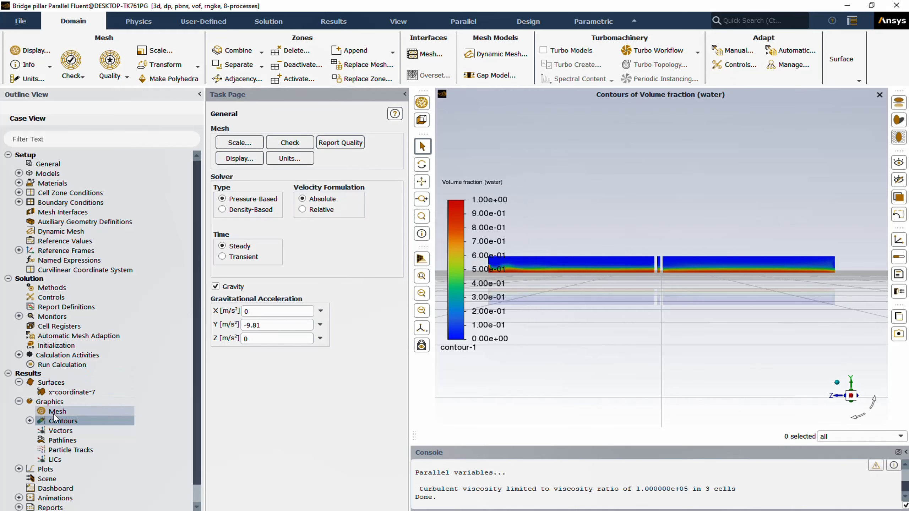
# Start a pathlines plot with Draw Mesh enabled and display the mesh faces of all surfaces except symmetry and outlet.
pyautogui.doubleClick(73, 441)
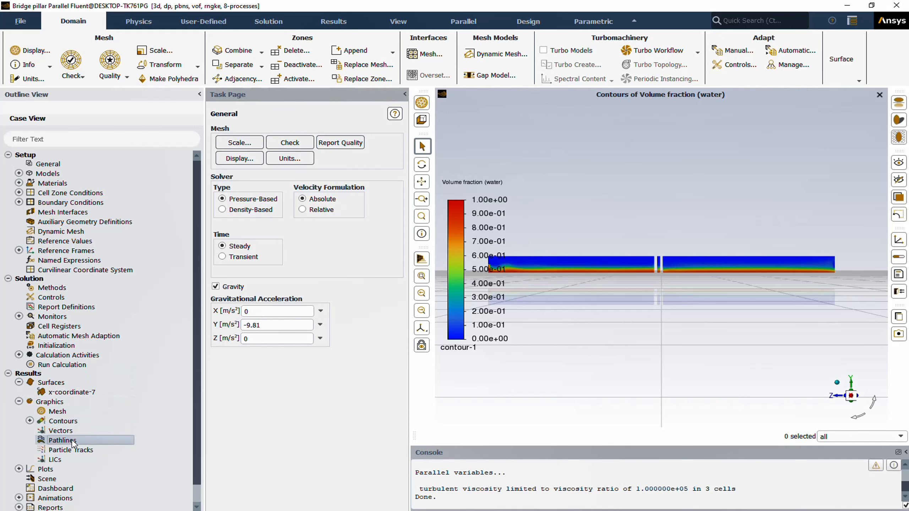
pyautogui.moveTo(443, 124); pyautogui.dragTo(364, 99)
pyautogui.click(152, 188)
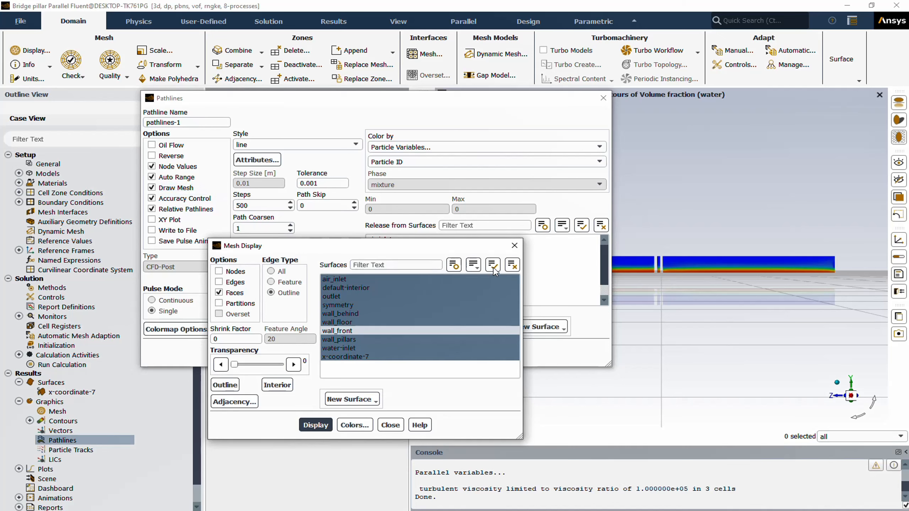
pyautogui.click(353, 306)
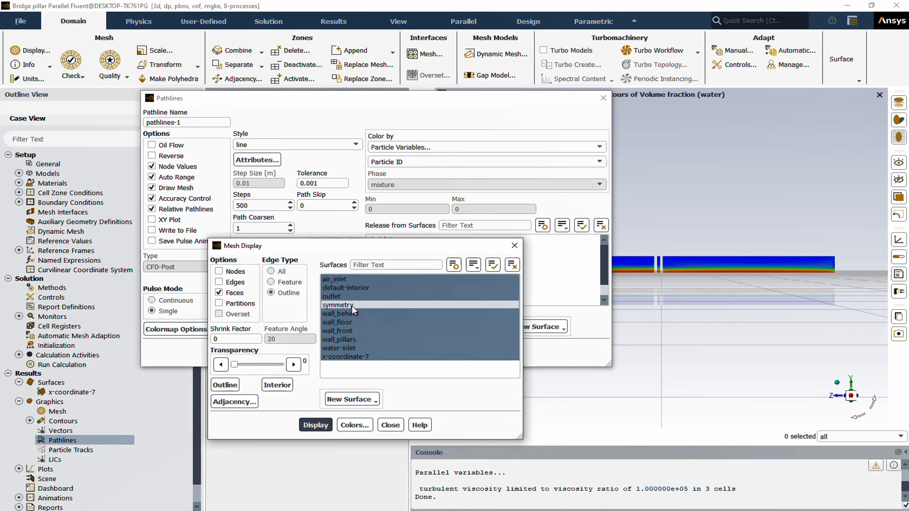
pyautogui.click(338, 296)
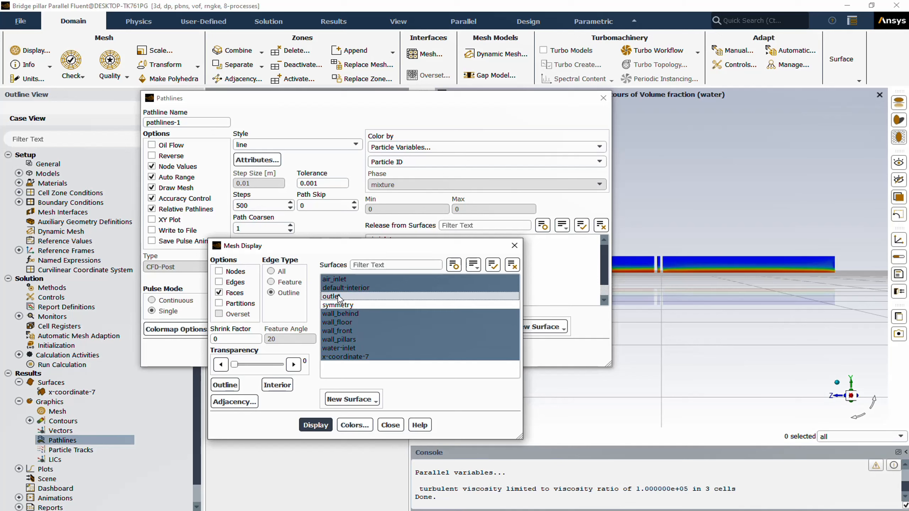
pyautogui.click(317, 425)
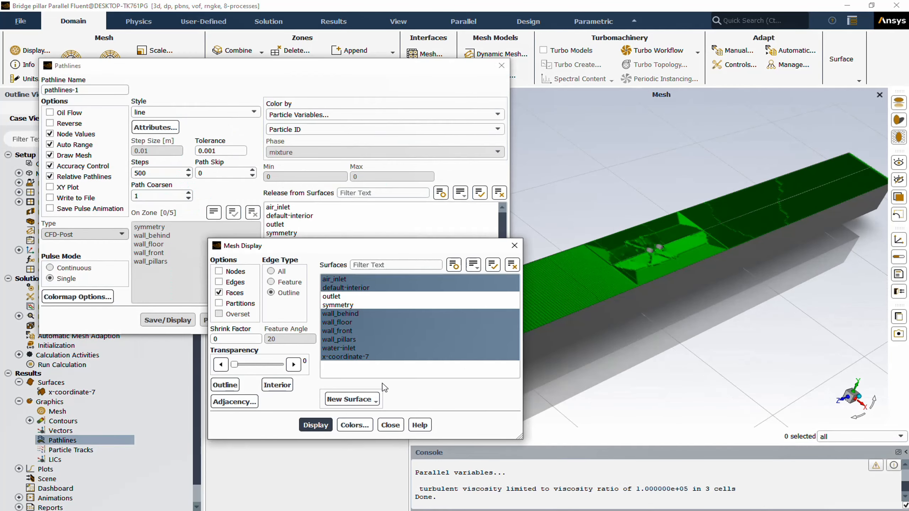
# Exclude default-interior and x-coordinate-7 from the mesh display, redisplay the open channel with its pillars and close the mesh settings.
pyautogui.click(351, 290)
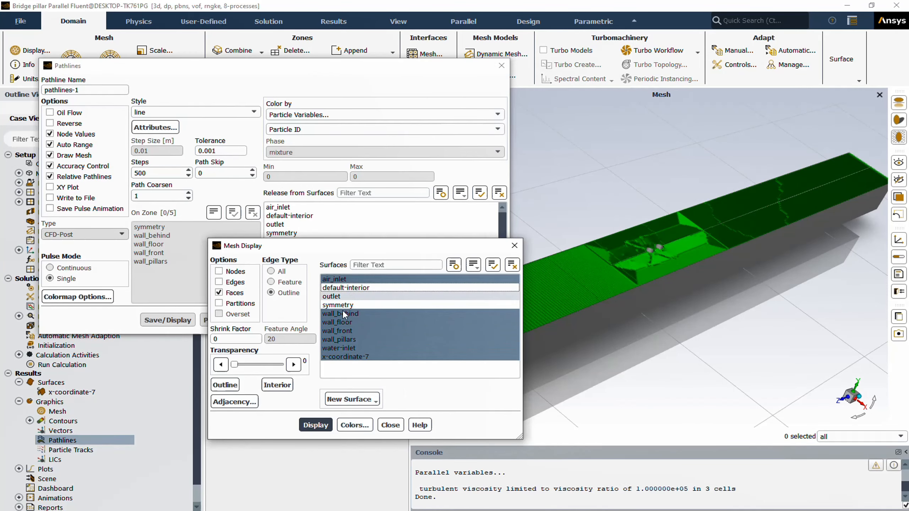
pyautogui.click(316, 426)
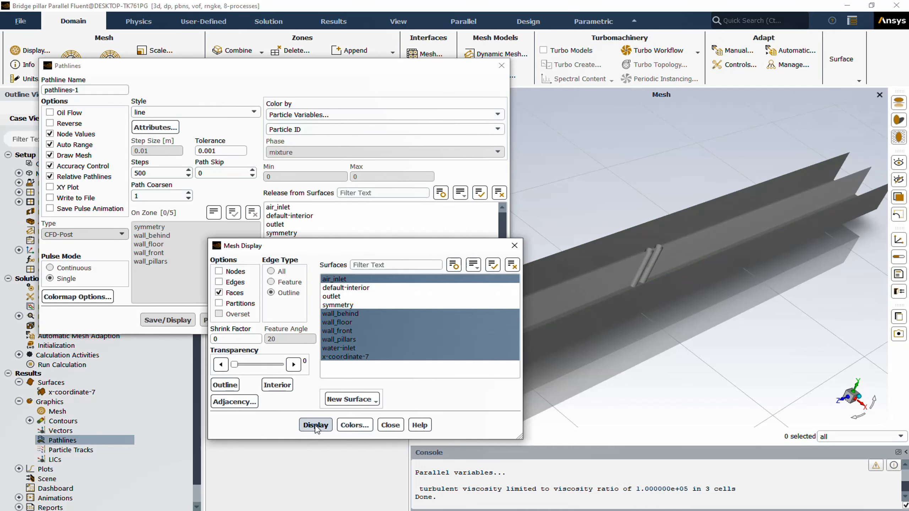
pyautogui.moveTo(658, 245); pyautogui.dragTo(671, 271)
pyautogui.click(464, 340)
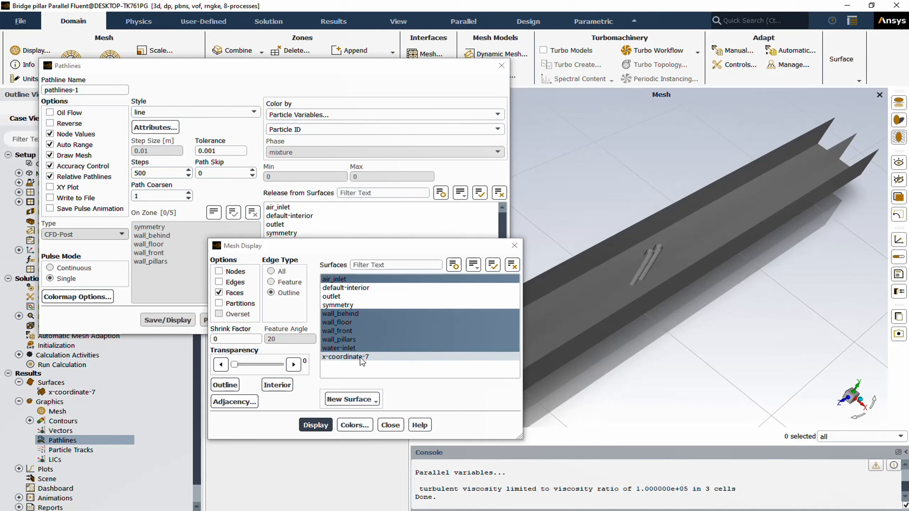
pyautogui.click(447, 356)
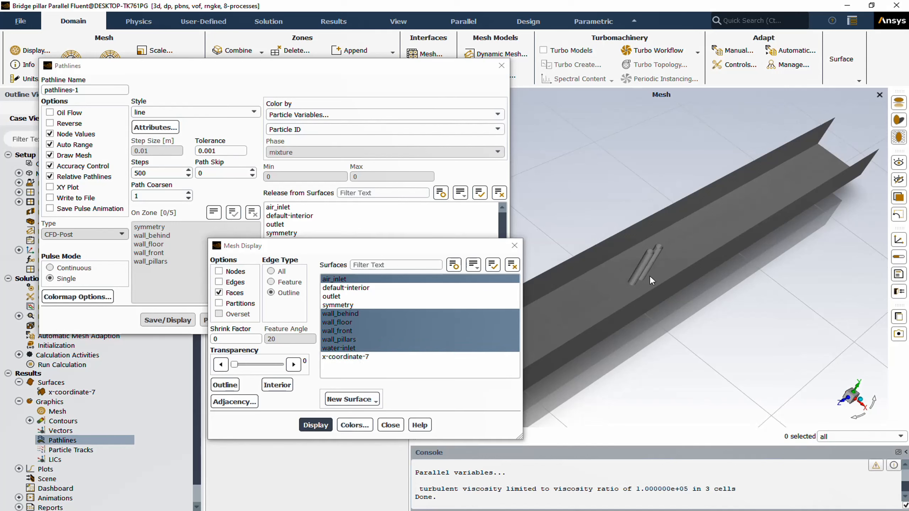
pyautogui.moveTo(650, 276)
pyautogui.mouseDown()
pyautogui.moveTo(617, 252)
pyautogui.moveTo(638, 264)
pyautogui.mouseUp()
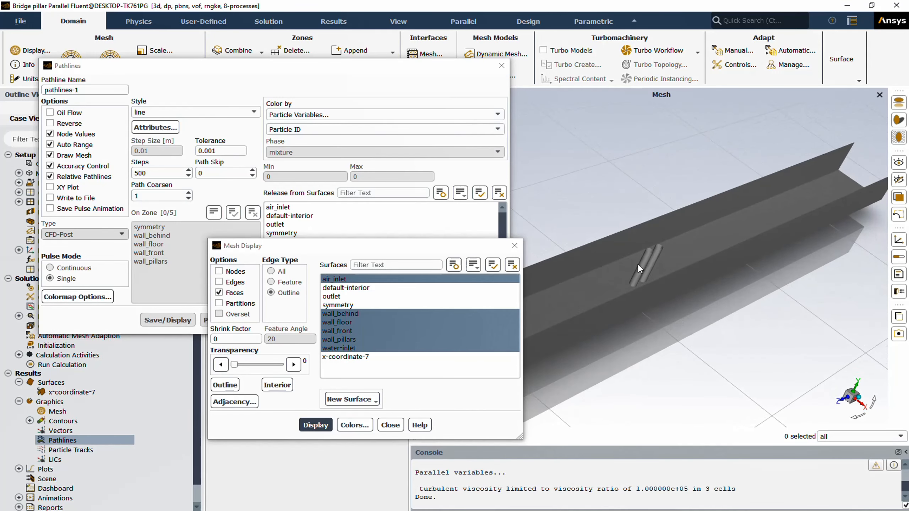
pyautogui.click(389, 428)
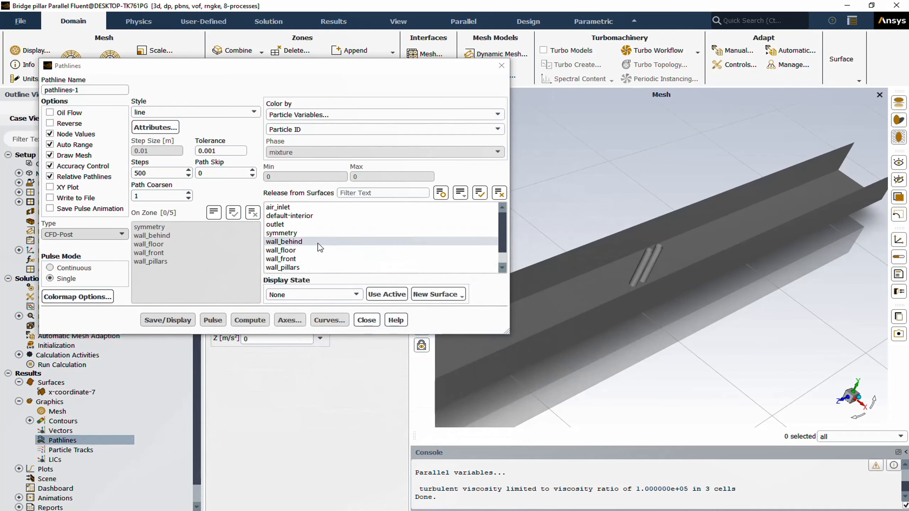
# Release the pathlines from water-inlet with 1000 steps and display them colored by Particle ID over the channel mesh.
pyautogui.scroll(-1, 322, 243)
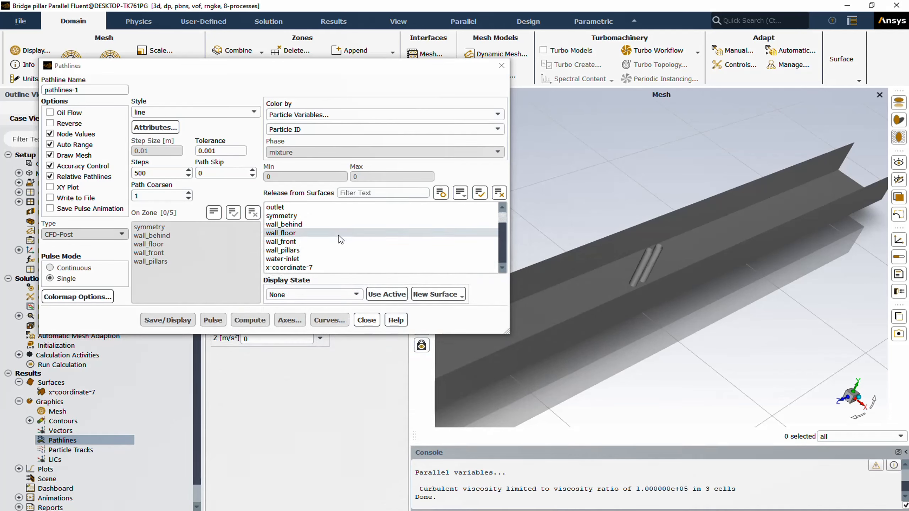
pyautogui.click(299, 259)
pyautogui.click(299, 260)
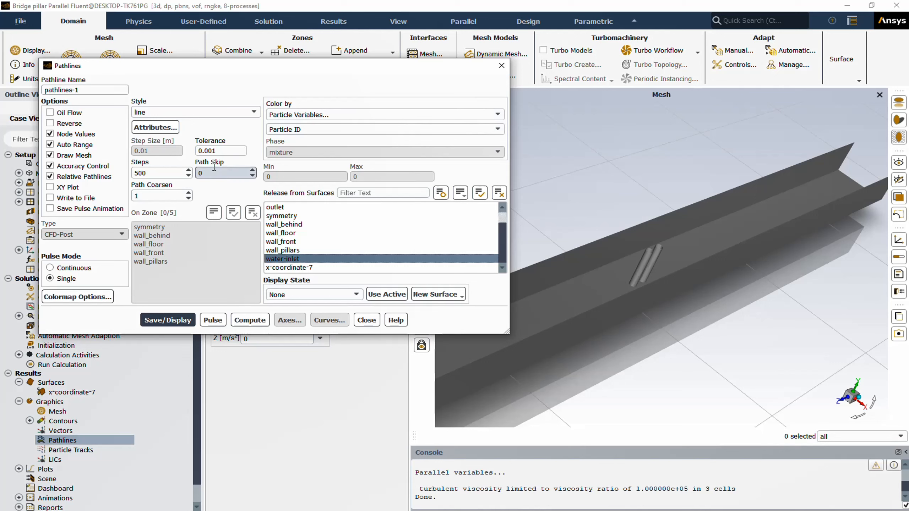
pyautogui.doubleClick(160, 174)
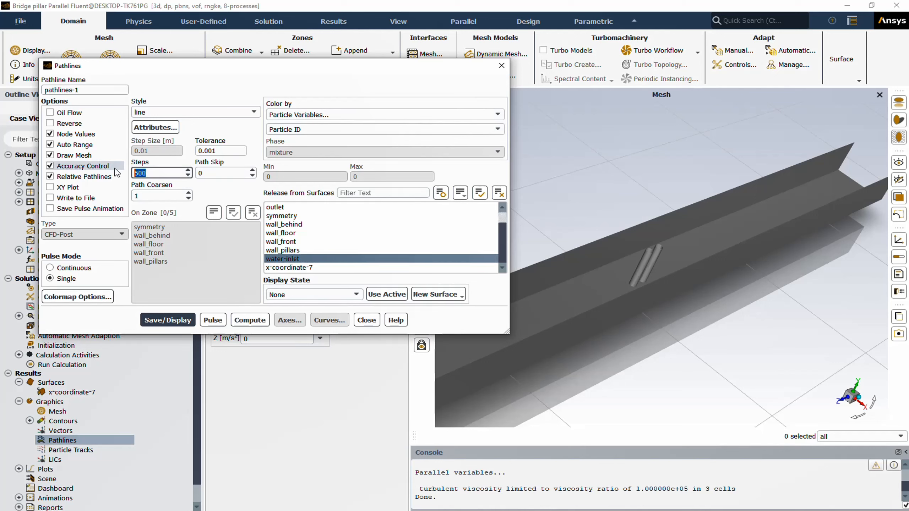
pyautogui.write('1000')
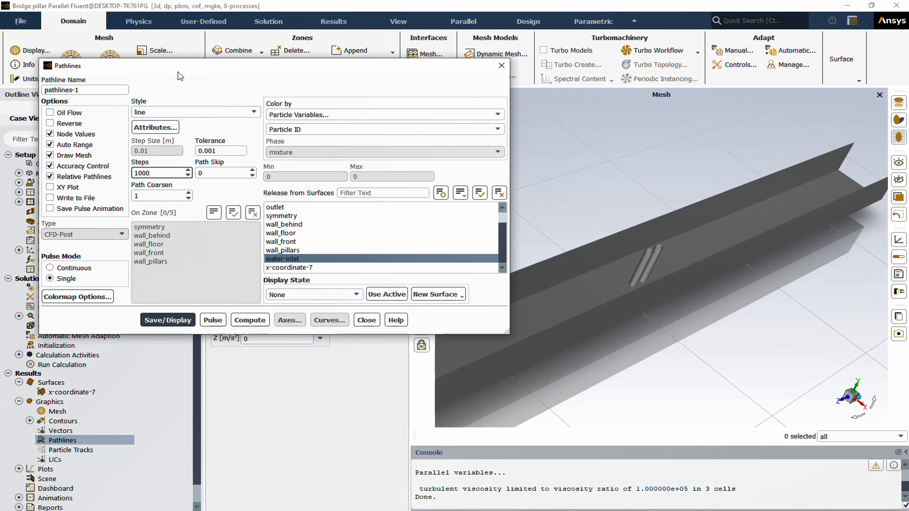
pyautogui.moveTo(181, 69); pyautogui.dragTo(145, 63)
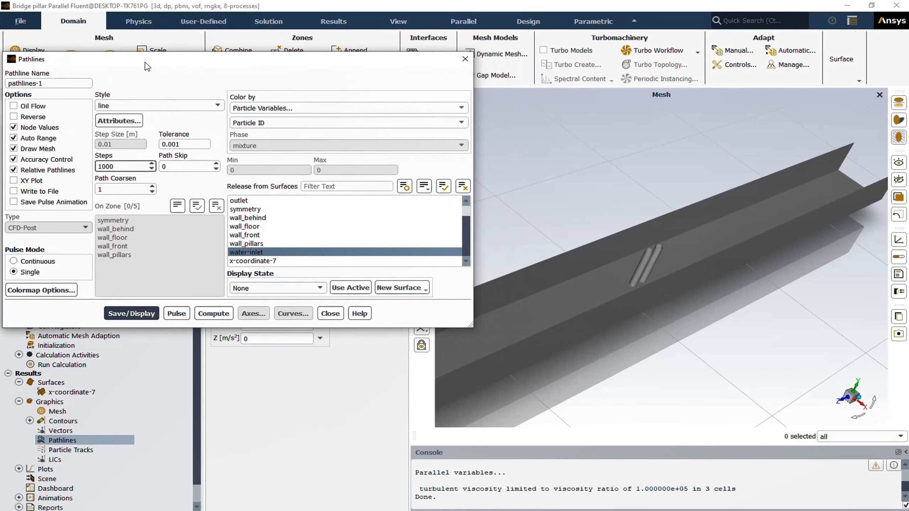
pyautogui.click(146, 314)
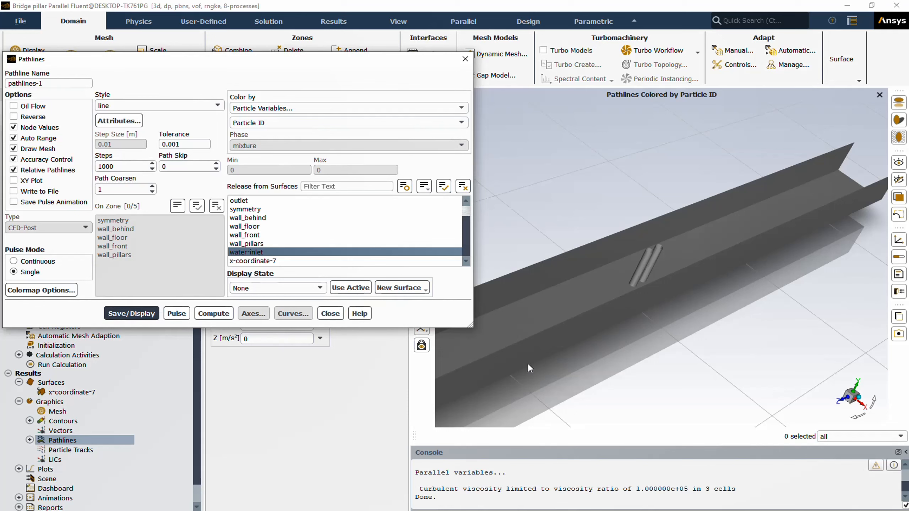
pyautogui.scroll(-2, 598, 328)
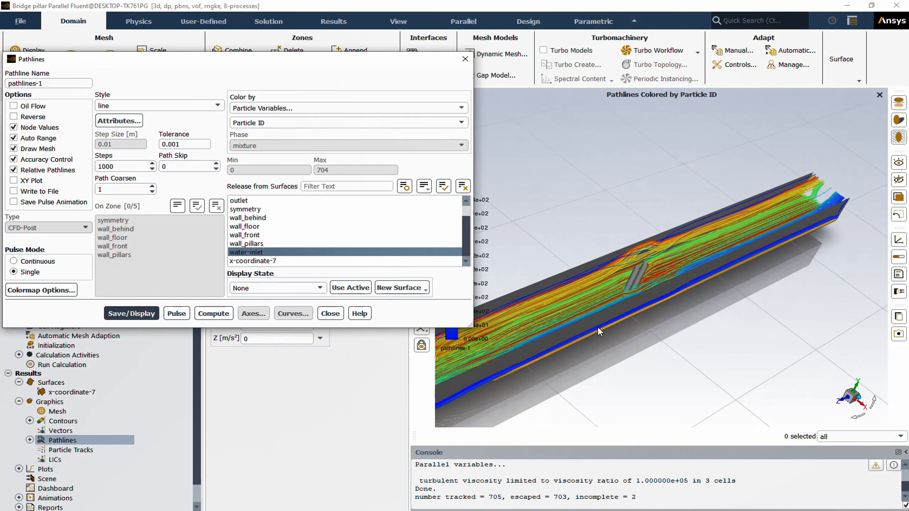
pyautogui.scroll(1, 462, 373)
pyautogui.scroll(1, 509, 361)
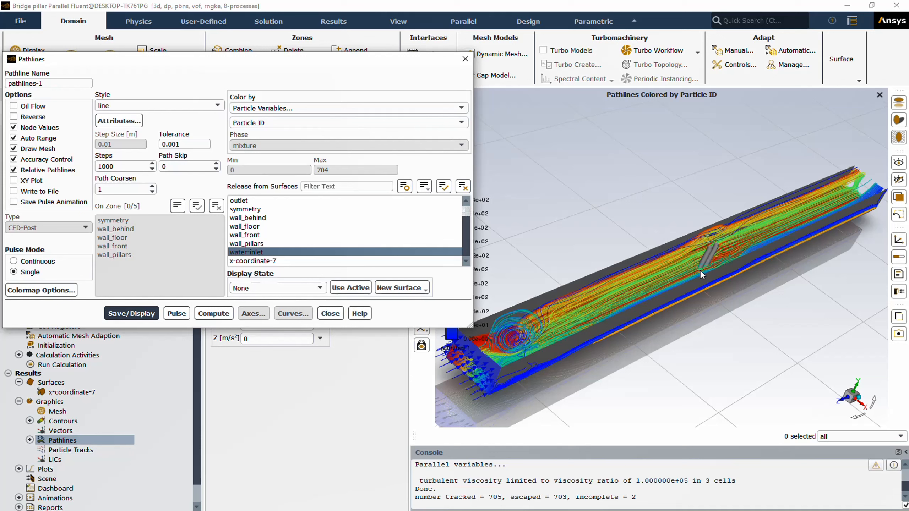
pyautogui.click(758, 255)
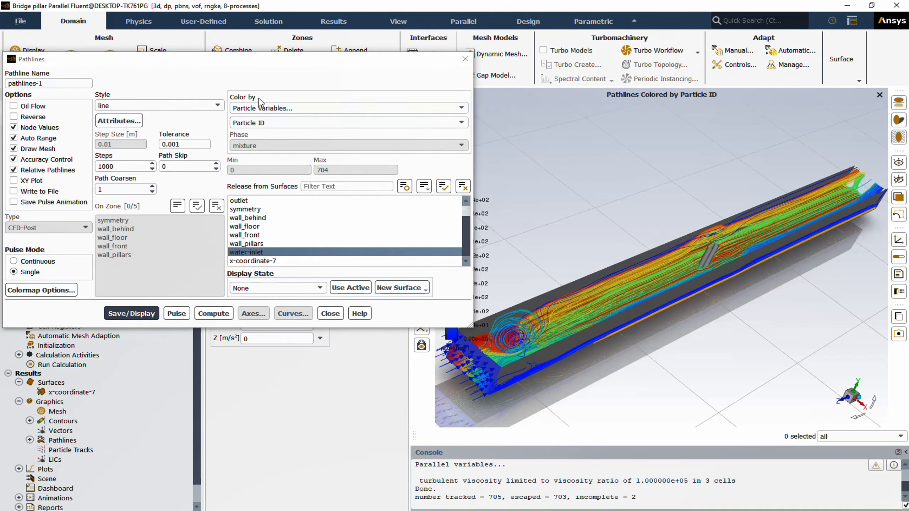
# Color the pathlines by the air phase's volume fraction, redisplay them and uncover the color legend.
pyautogui.click(269, 109)
pyautogui.scroll(-1, 274, 161)
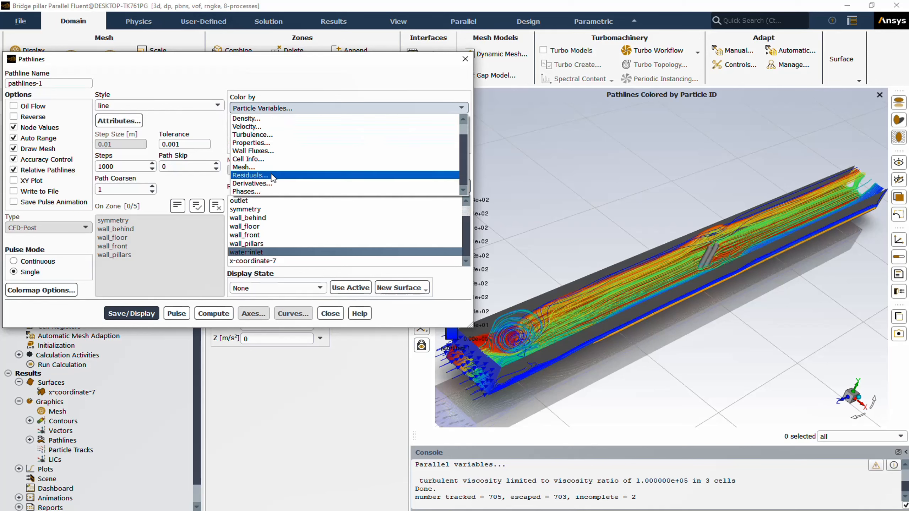
pyautogui.click(264, 192)
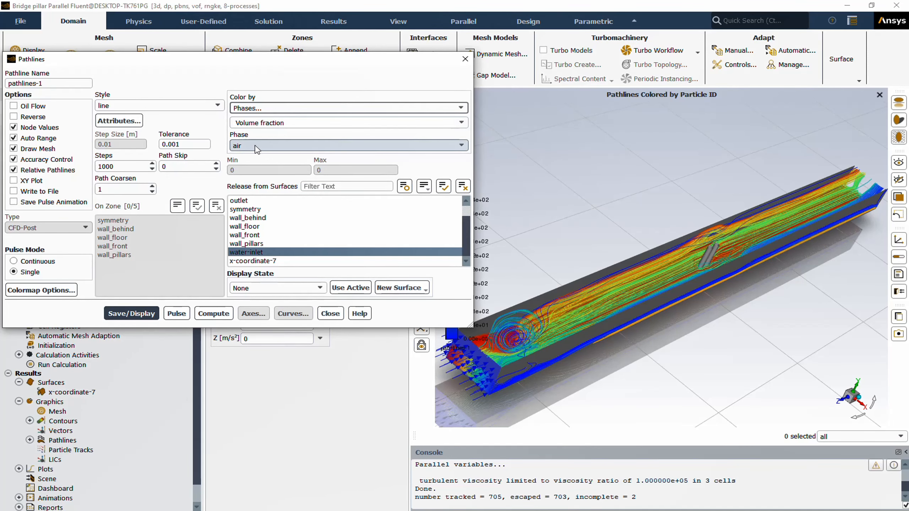
pyautogui.click(135, 314)
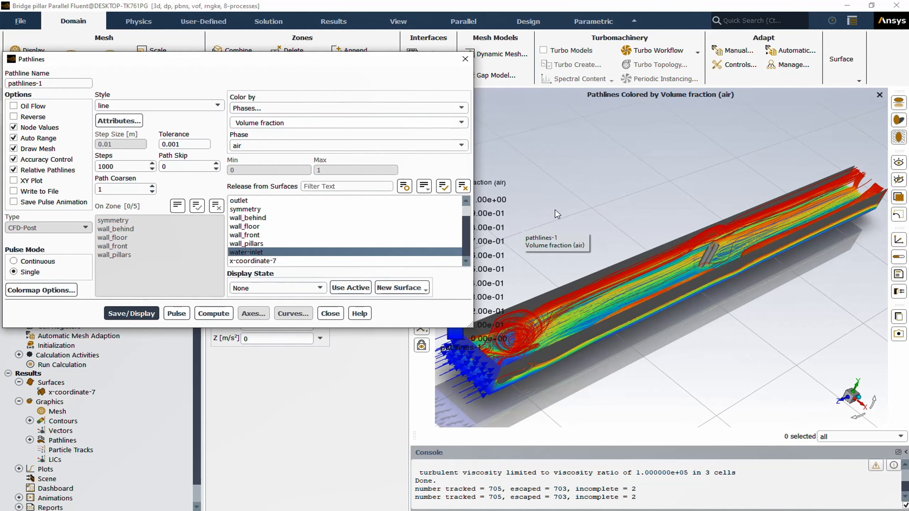
pyautogui.moveTo(337, 65); pyautogui.dragTo(261, 64)
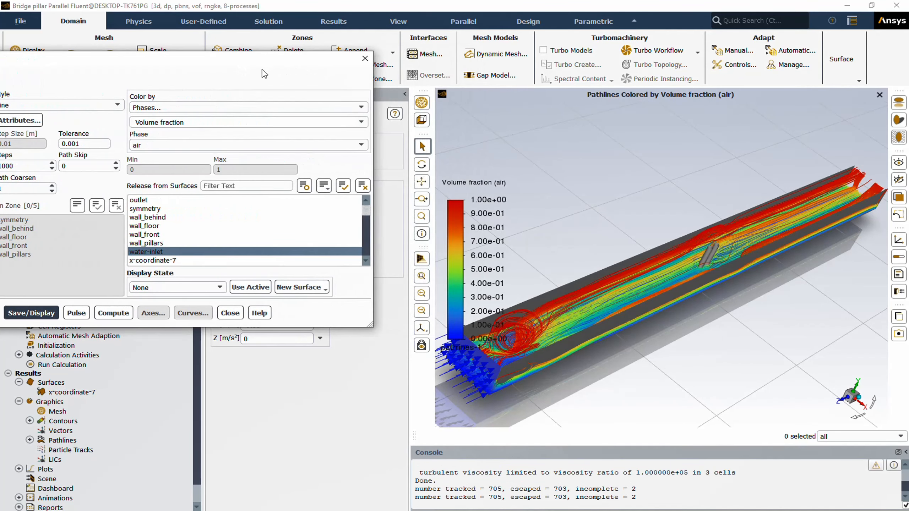